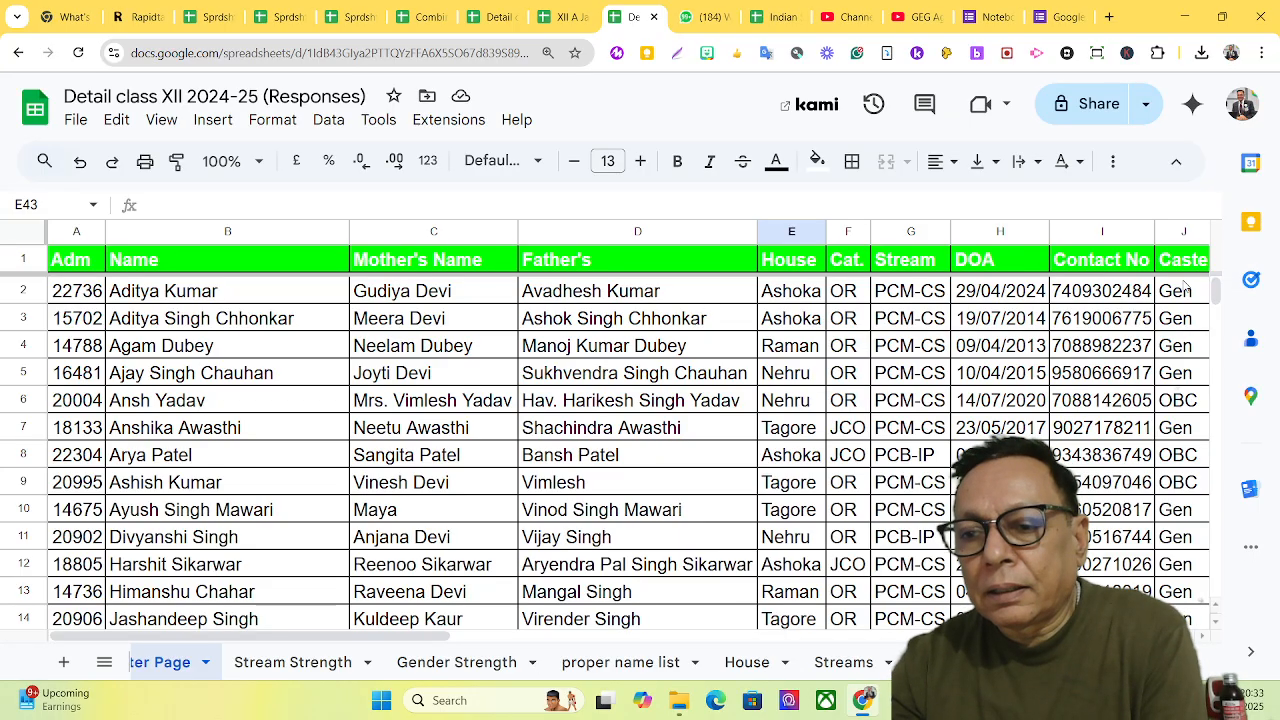
pyautogui.moveTo(1185, 287); pyautogui.dragTo(1183, 455)
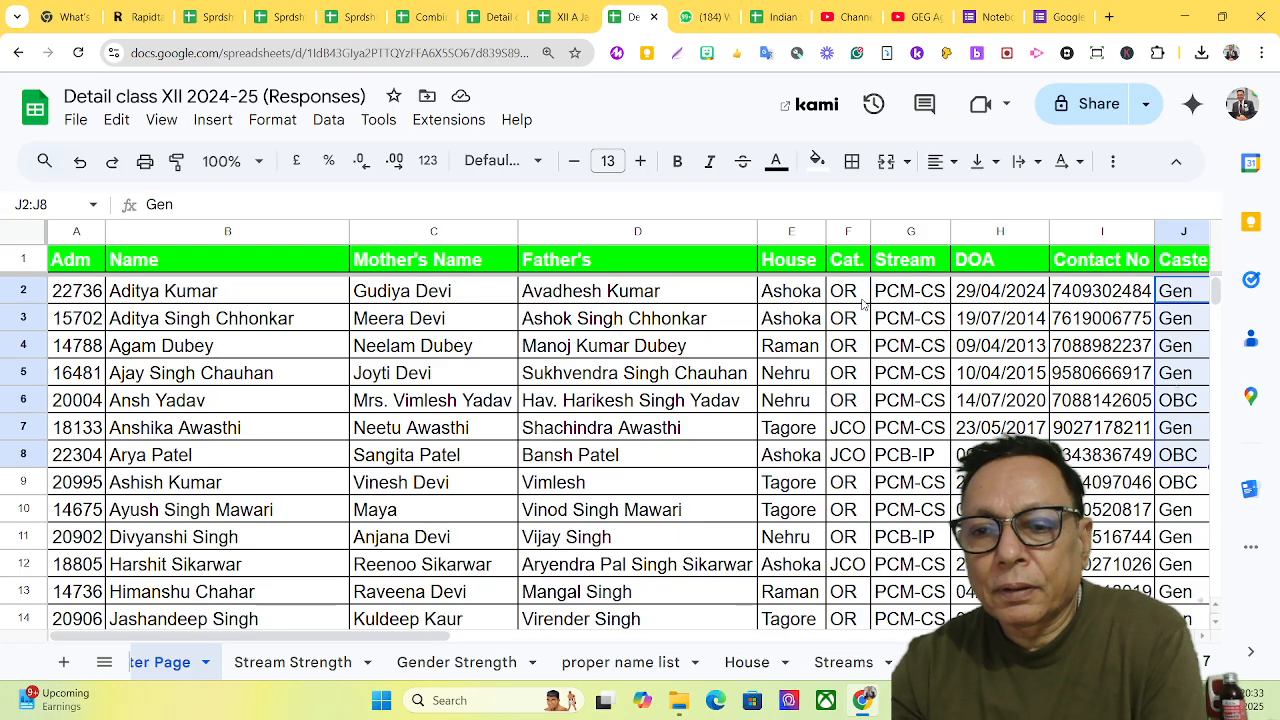
pyautogui.moveTo(903, 291); pyautogui.dragTo(835, 518)
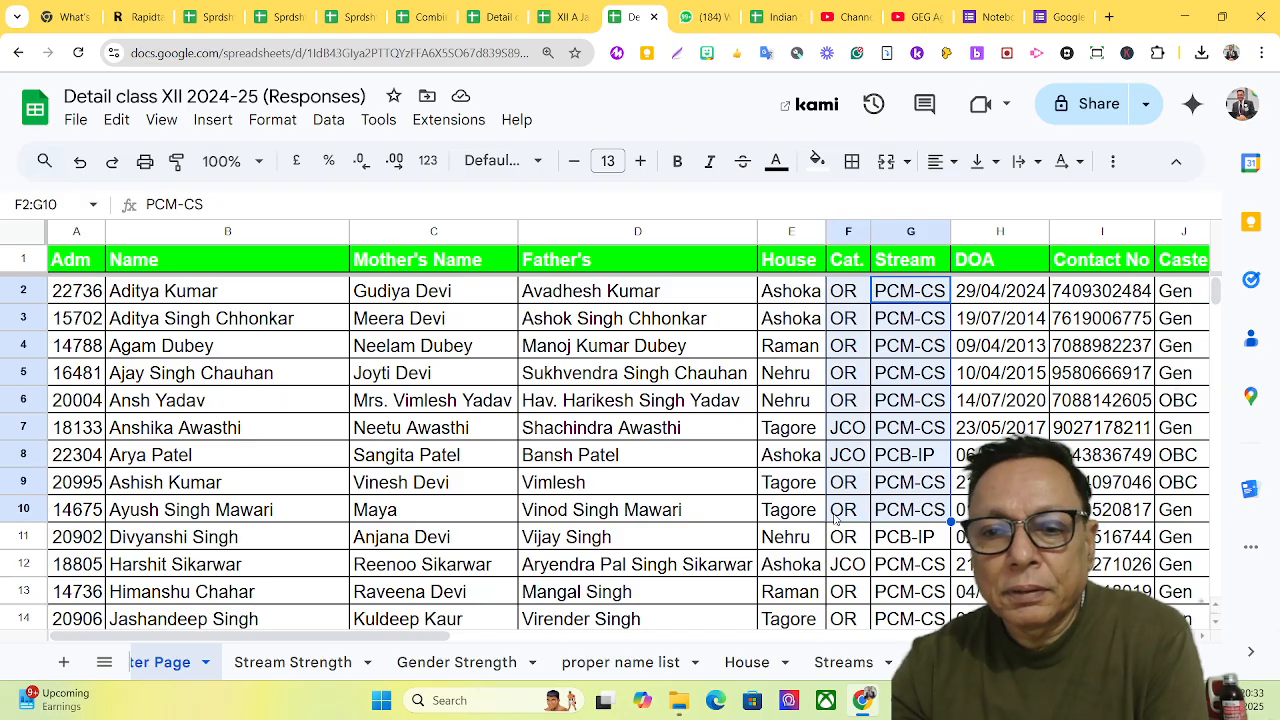
pyautogui.moveTo(773, 297); pyautogui.dragTo(775, 484)
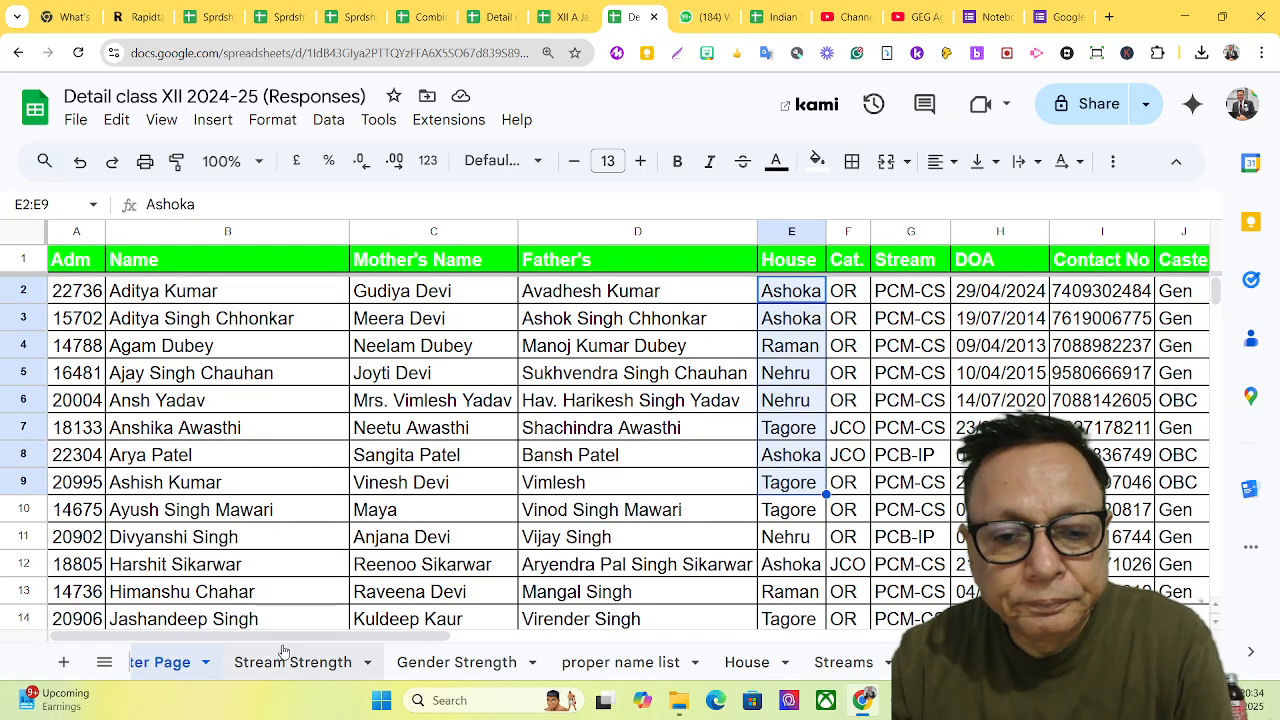
# Step: Start a QUERY formula in the empty cell N3 with A1:J41, from the Adm header through the Caste column, as its data range
pyautogui.moveTo(284, 637); pyautogui.dragTo(733, 640)
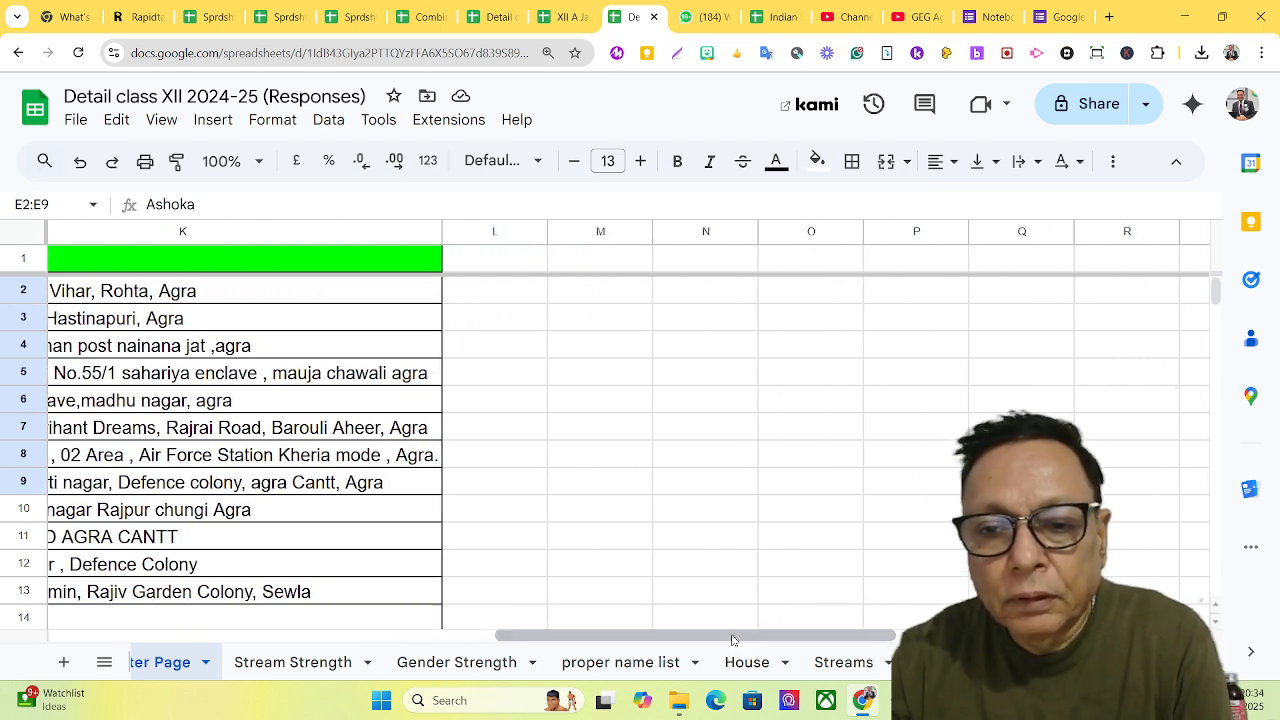
pyautogui.click(731, 324)
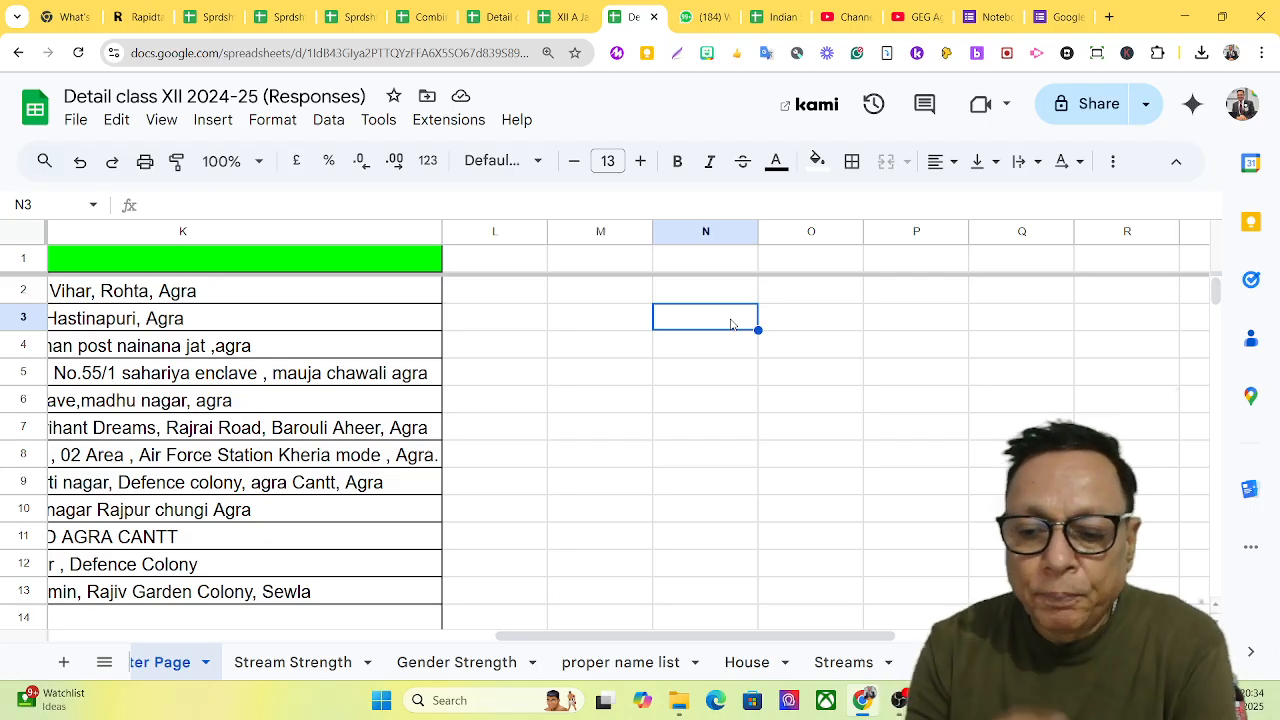
pyautogui.write('=')
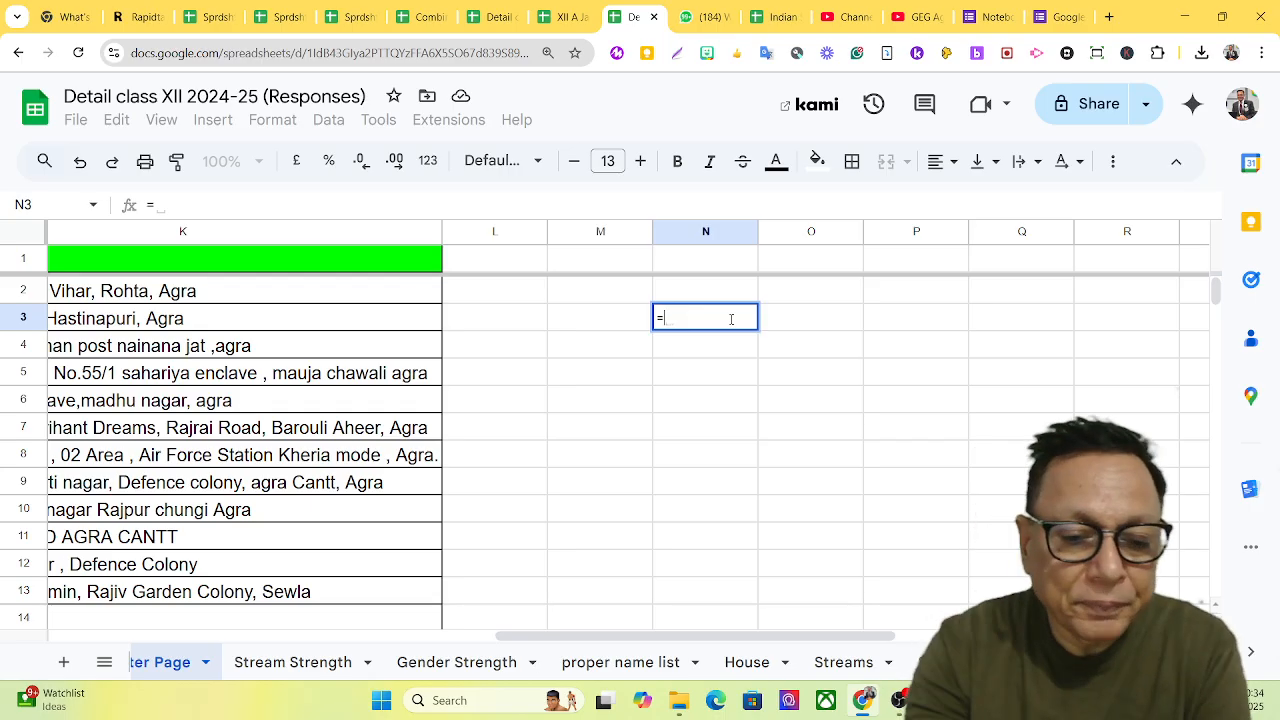
pyautogui.write('QUERY')
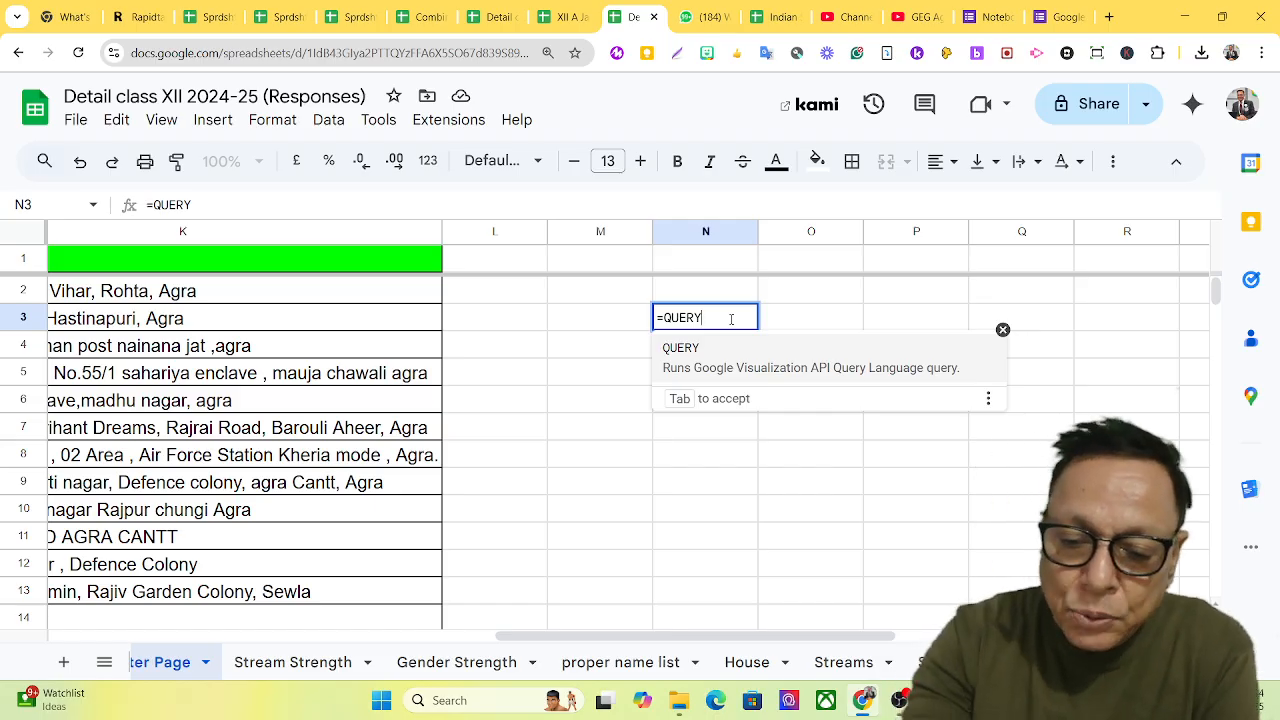
pyautogui.write('(')
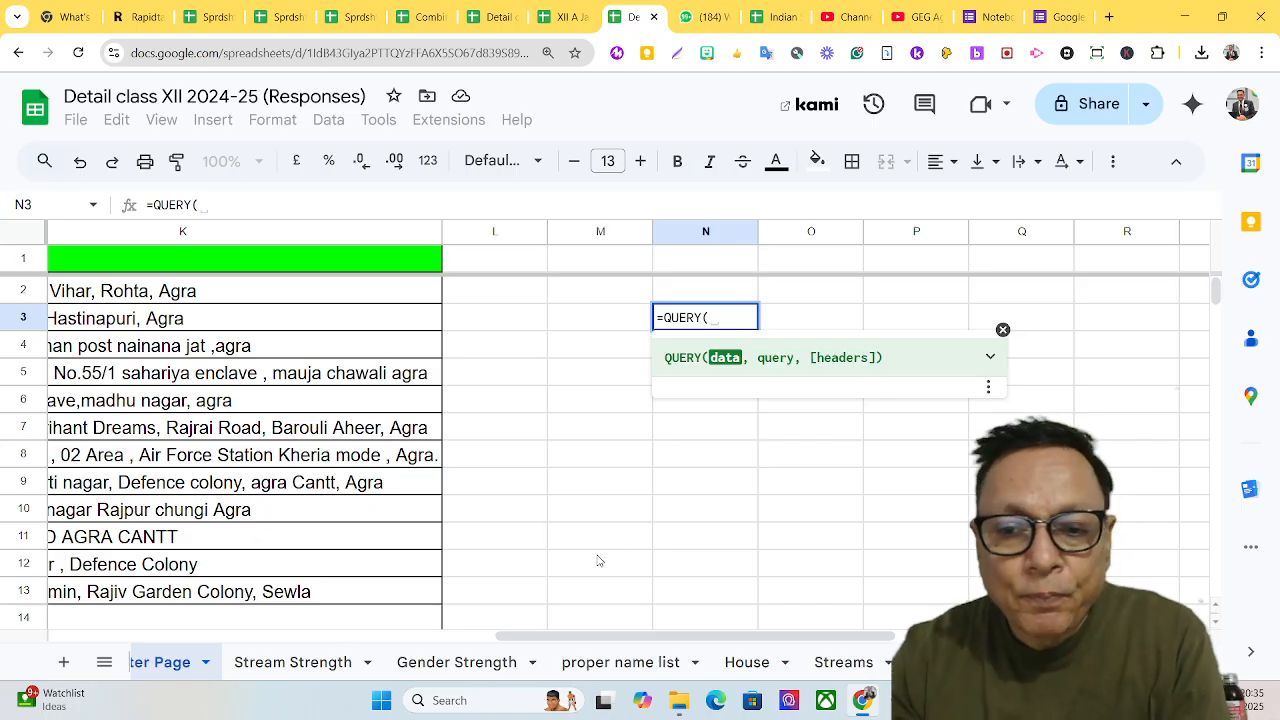
pyautogui.moveTo(553, 636); pyautogui.dragTo(5, 636)
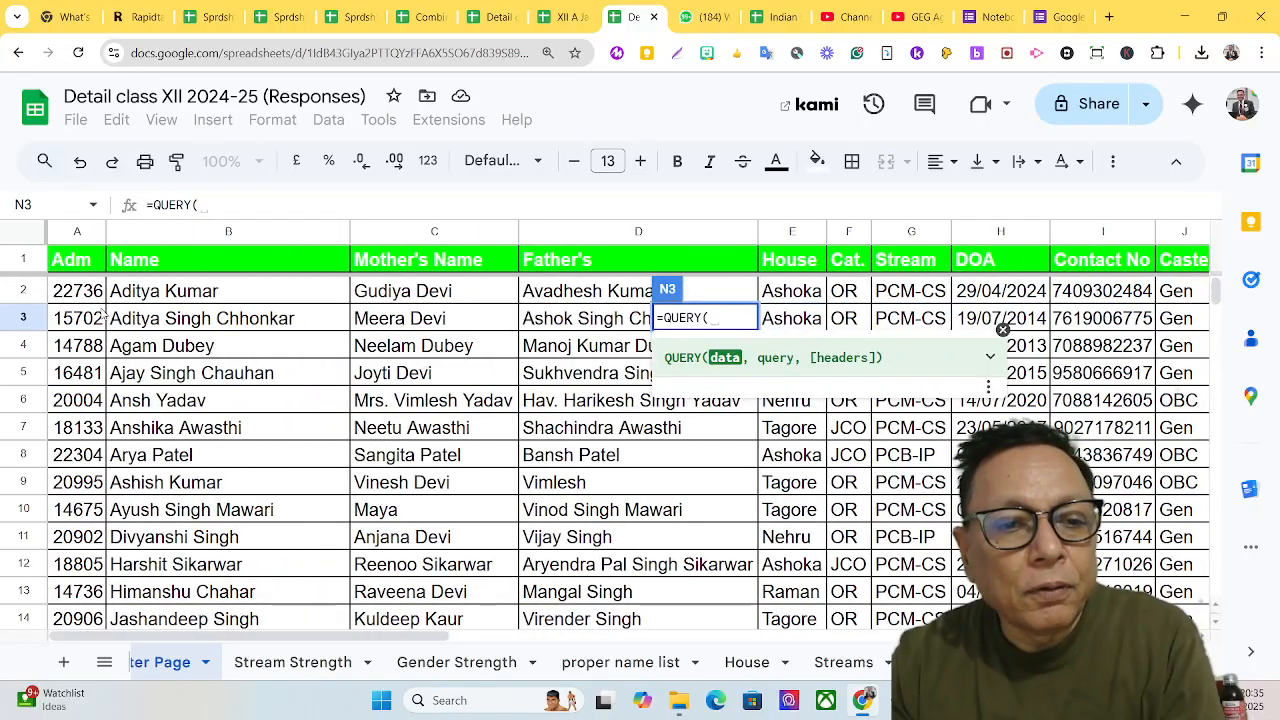
pyautogui.click(80, 266)
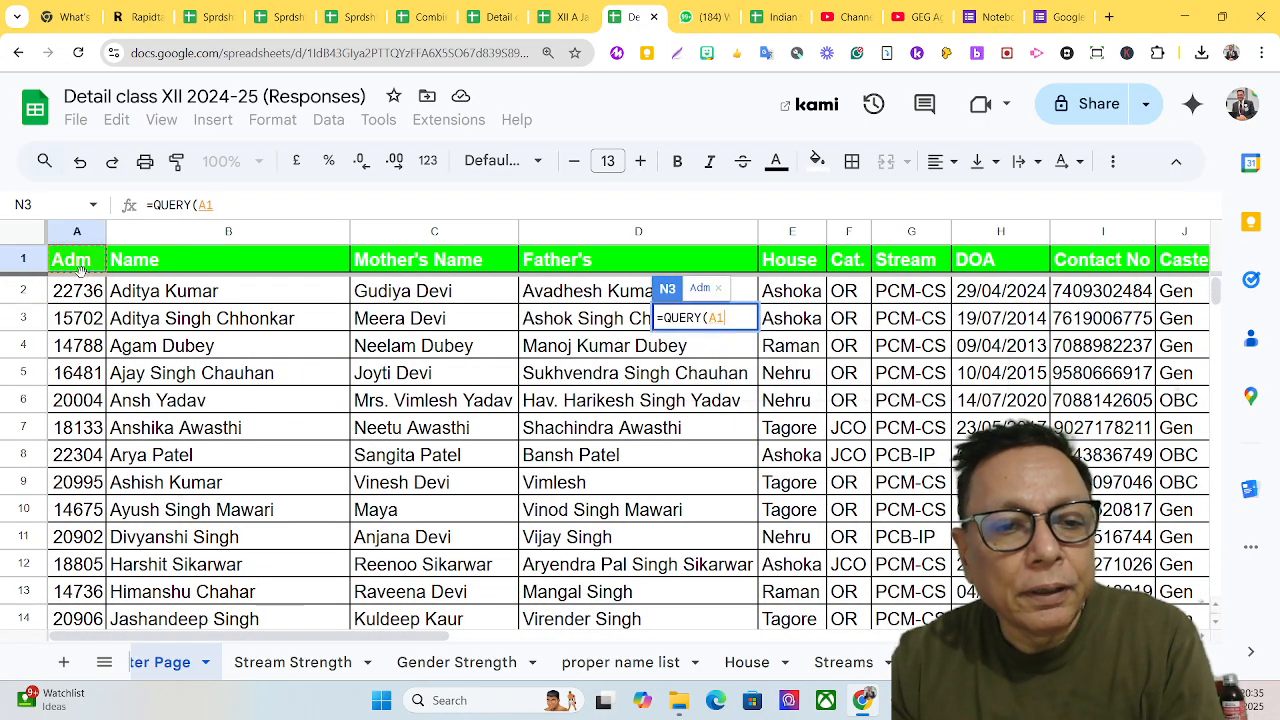
pyautogui.moveTo(82, 268); pyautogui.dragTo(449, 542)
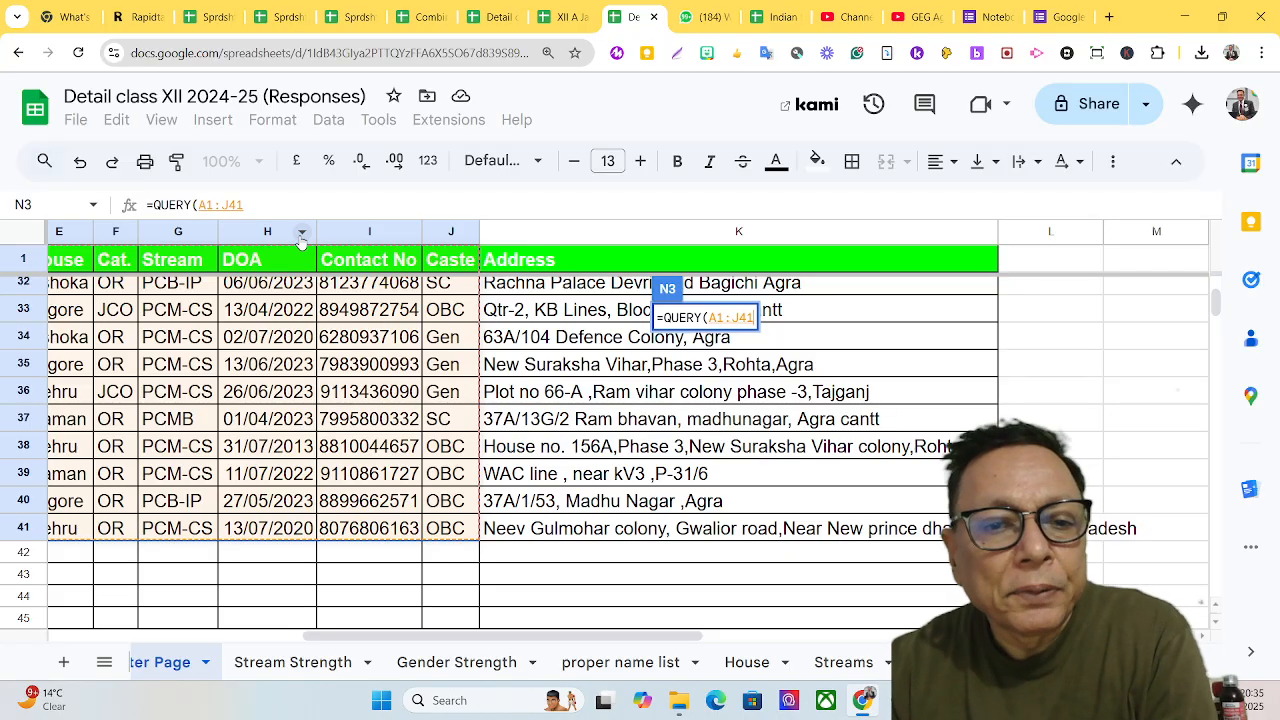
pyautogui.click(264, 205)
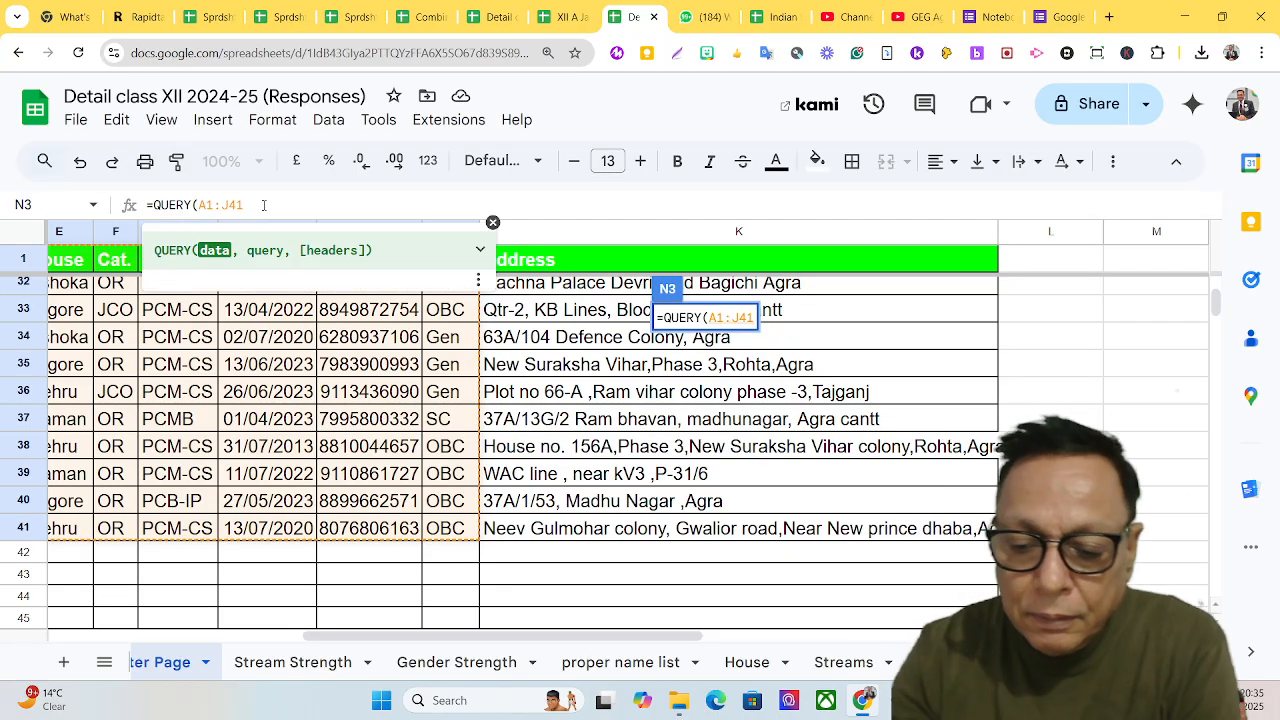
# Step: Begin the formula's query string with "SELECT G,COUNT(G) to return the streams and their counts
pyautogui.write(',')
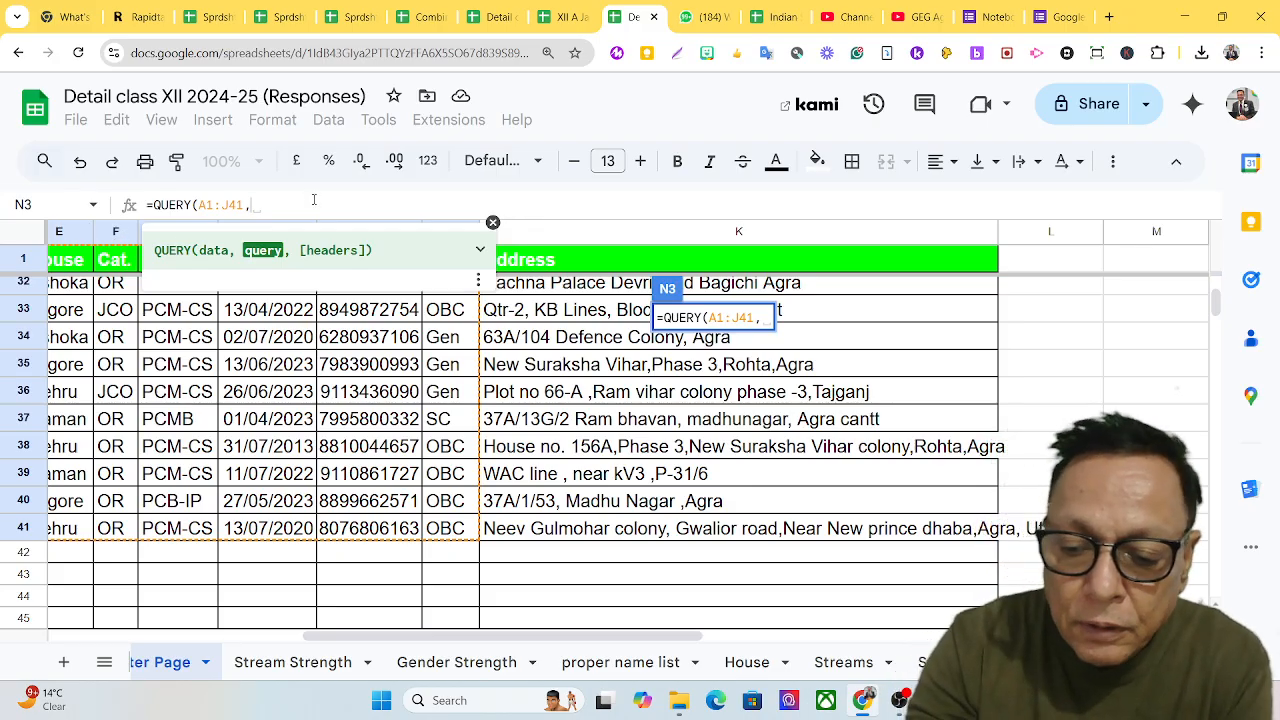
pyautogui.write('"')
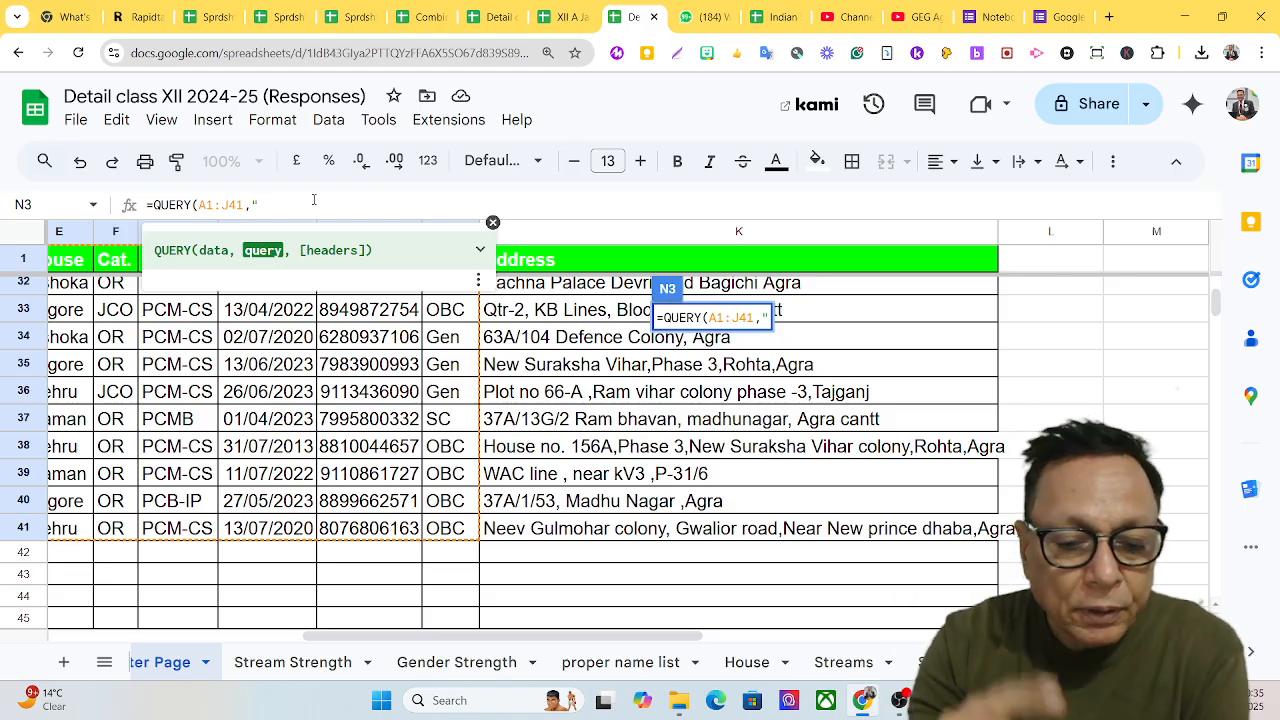
pyautogui.write('SE')
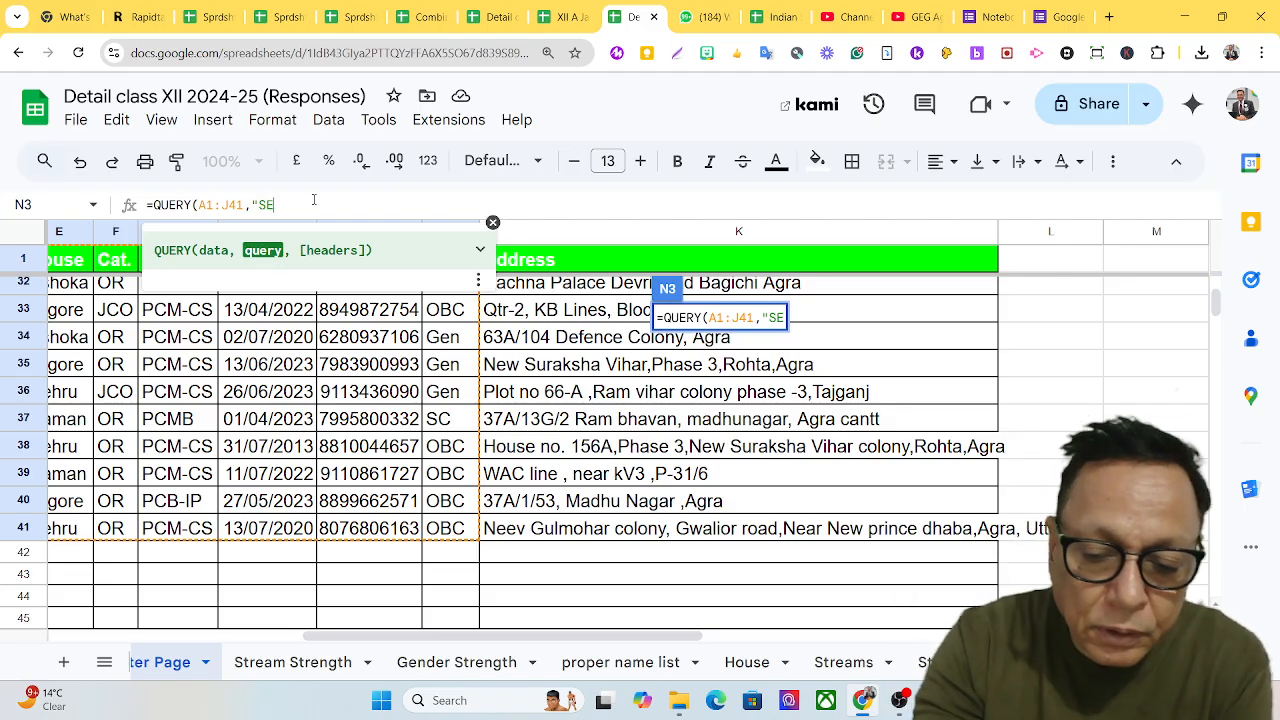
pyautogui.write('LECT')
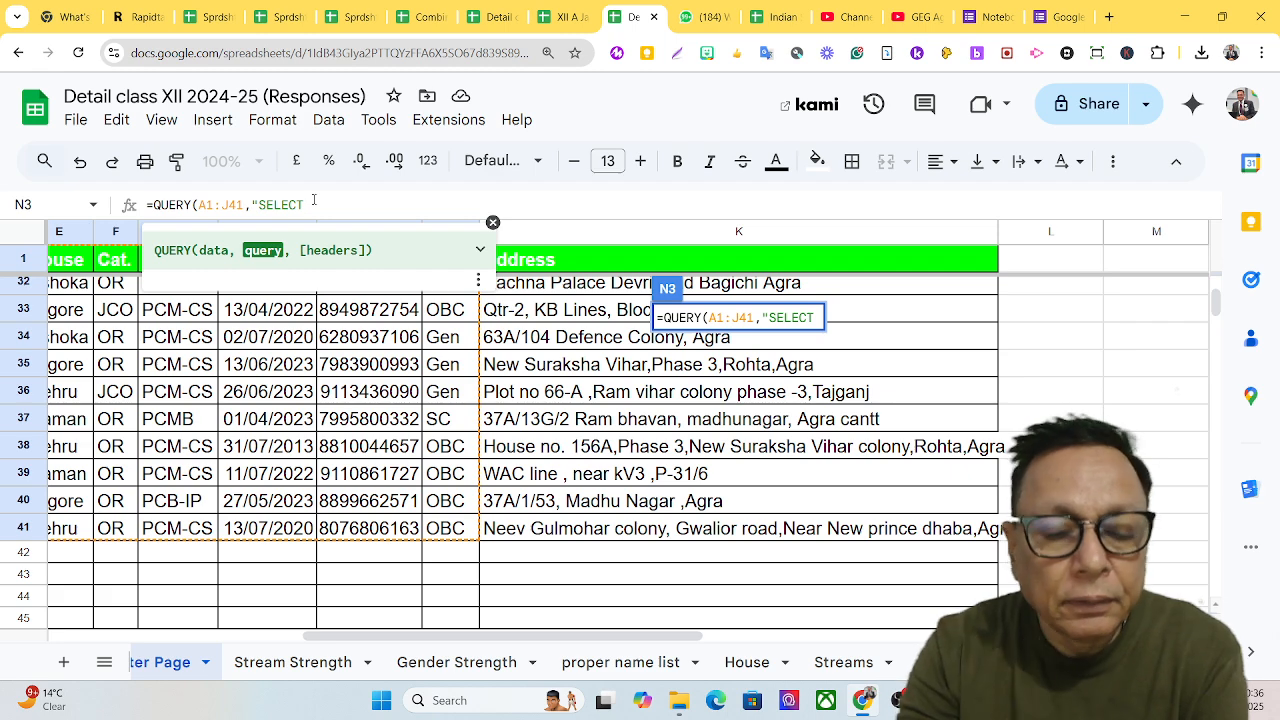
pyautogui.write('G')
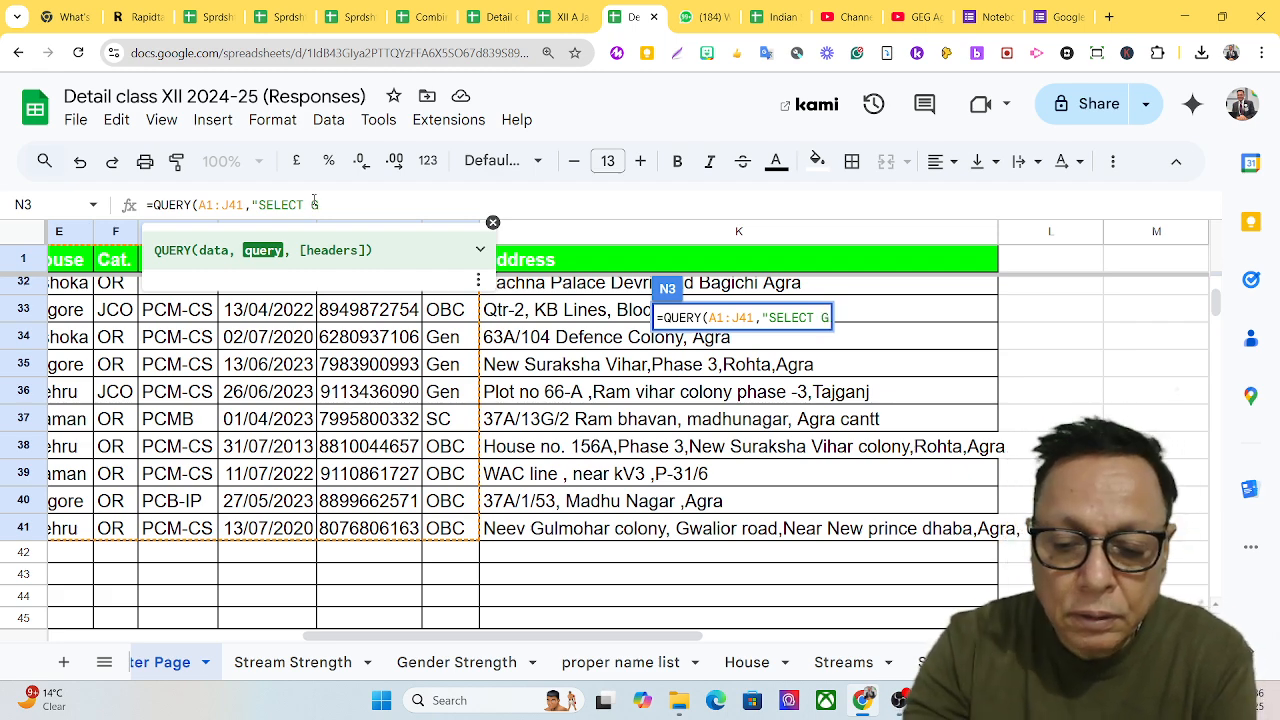
pyautogui.write(',COUNT')
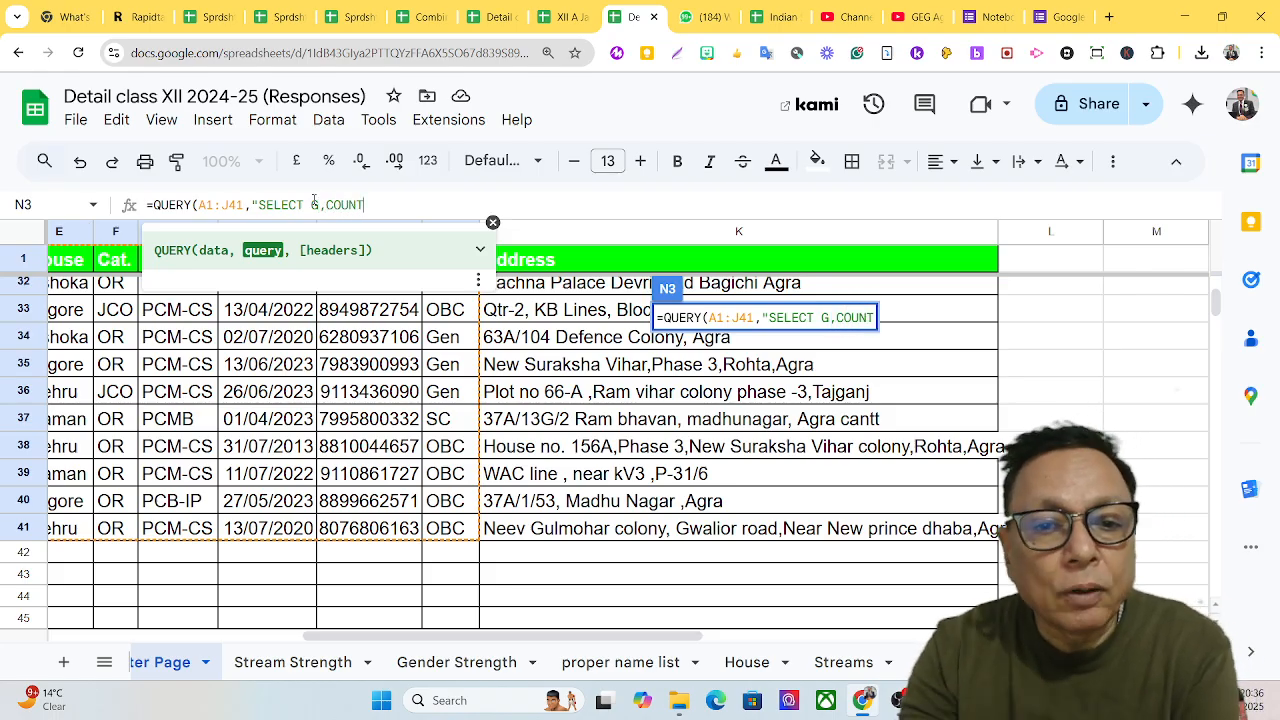
pyautogui.write('(G')
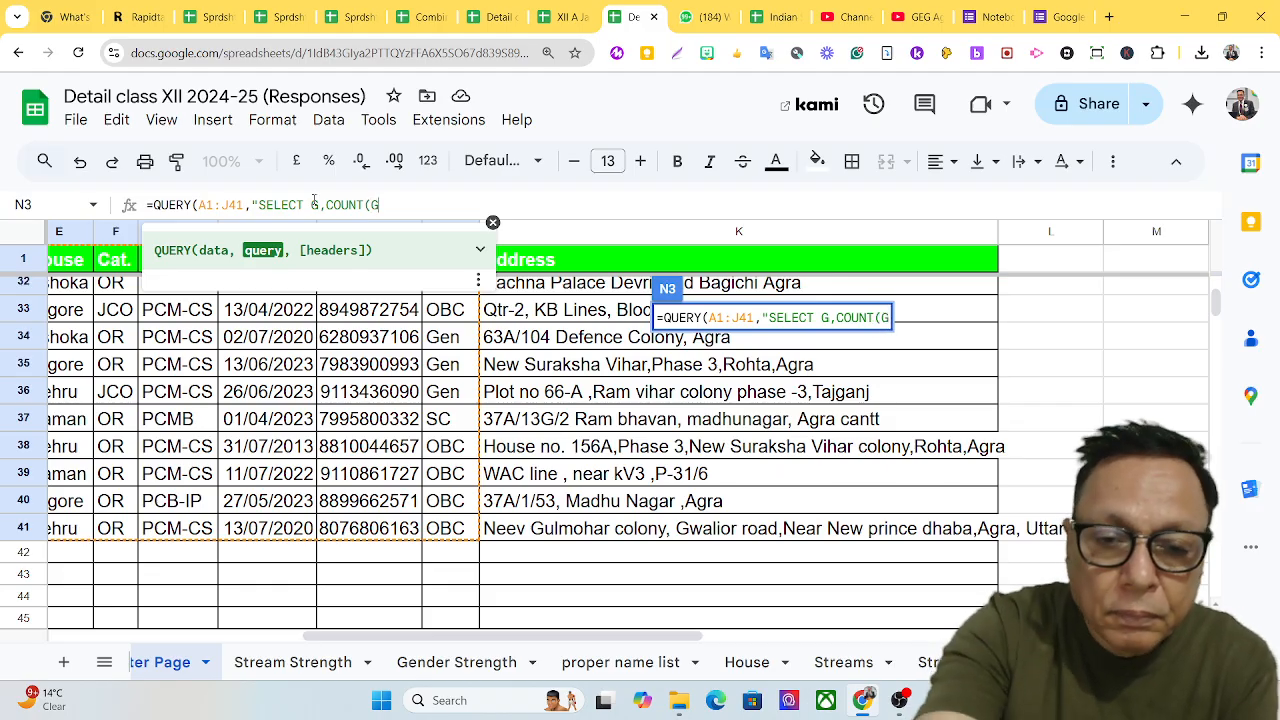
pyautogui.write(')')
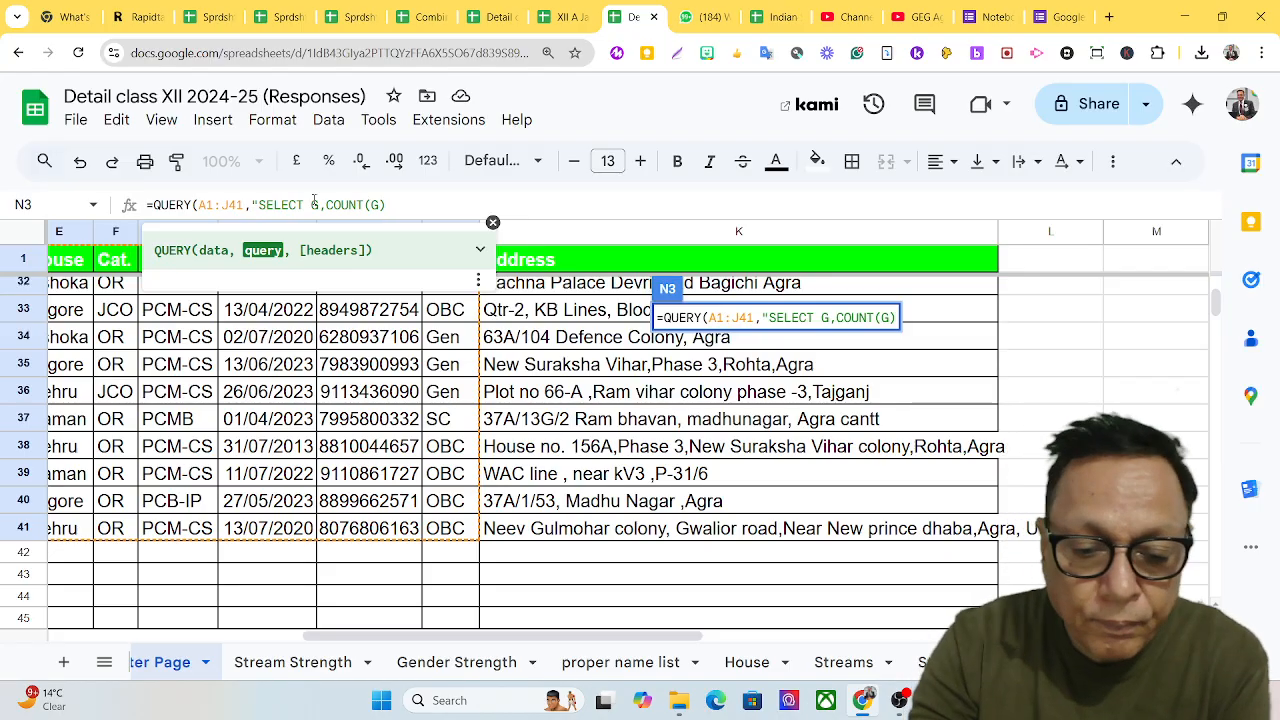
# Step: Finish the query string with GROUP BY G, set the headers argument to 1, and enter the formula to view the stream count table
pyautogui.write(' GROUP')
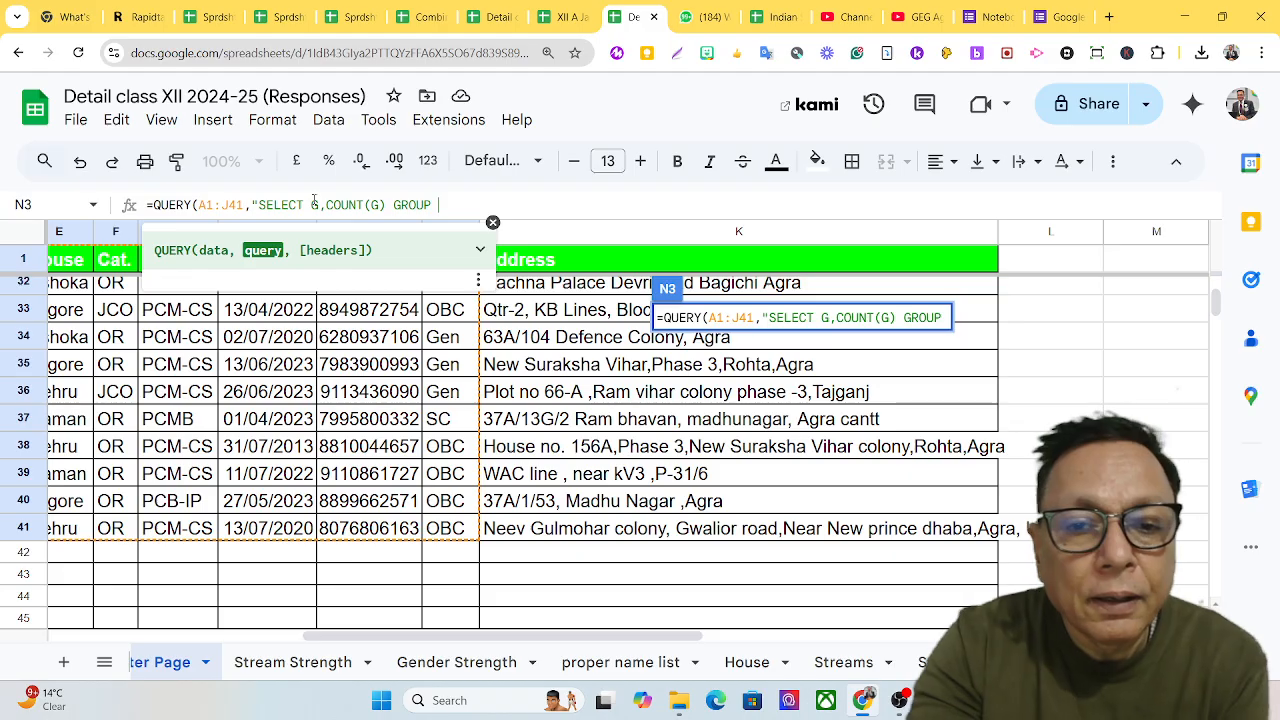
pyautogui.write(' BY')
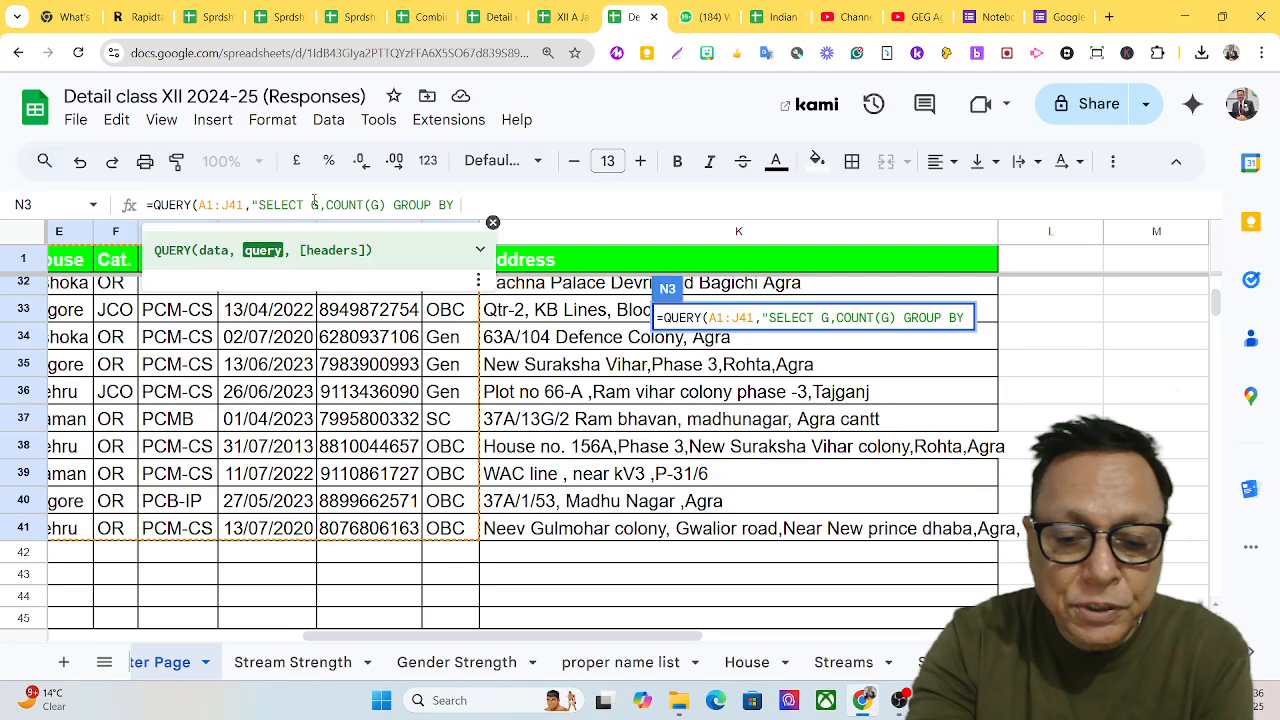
pyautogui.write(' G')
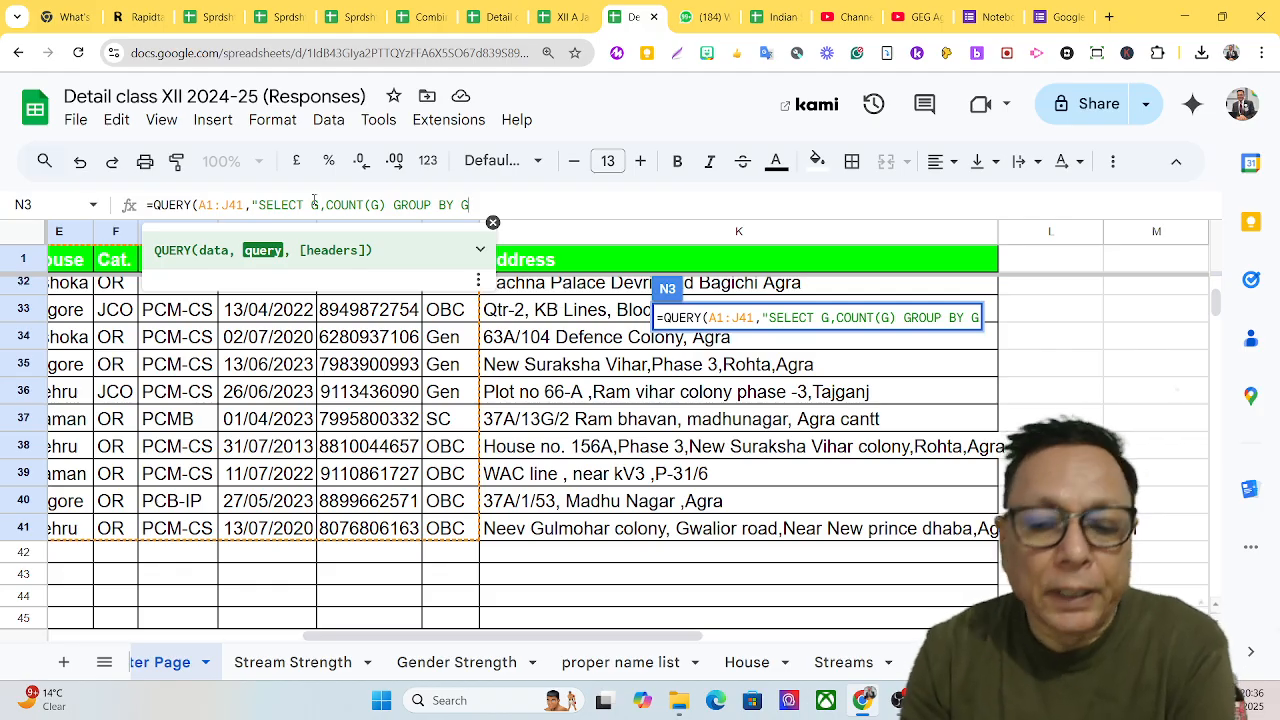
pyautogui.write('"')
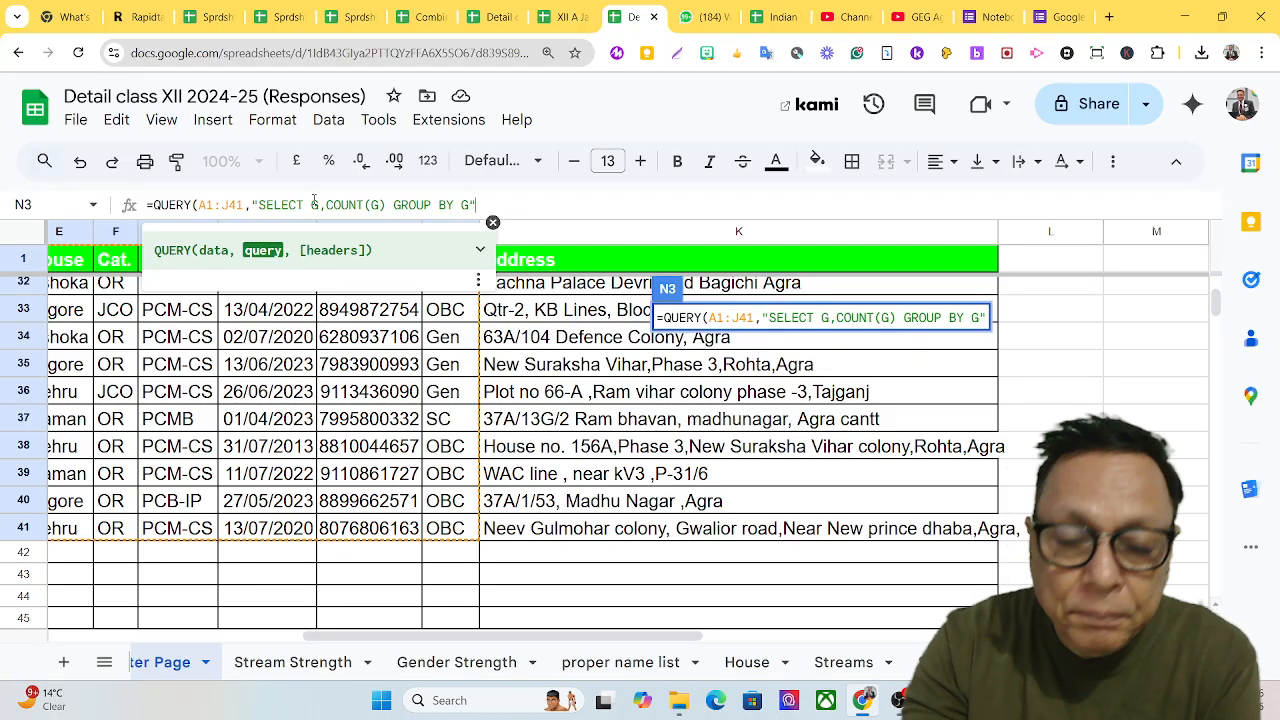
pyautogui.write(',')
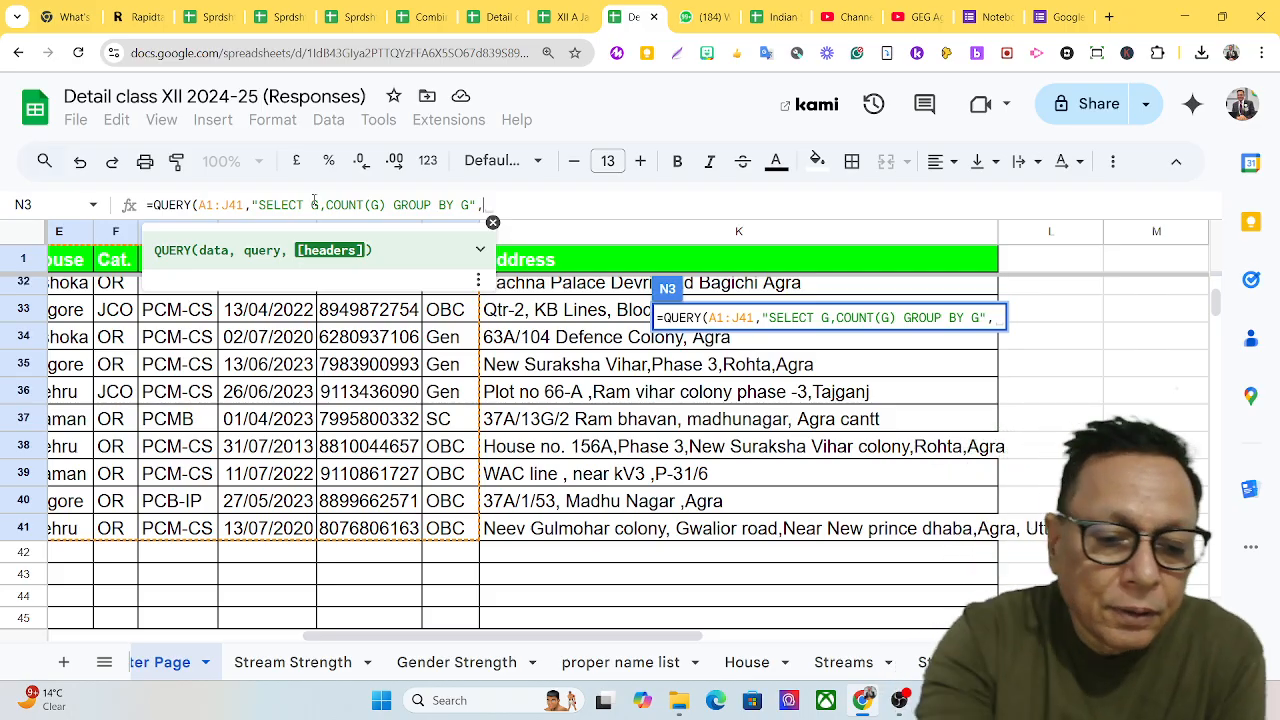
pyautogui.write('1')
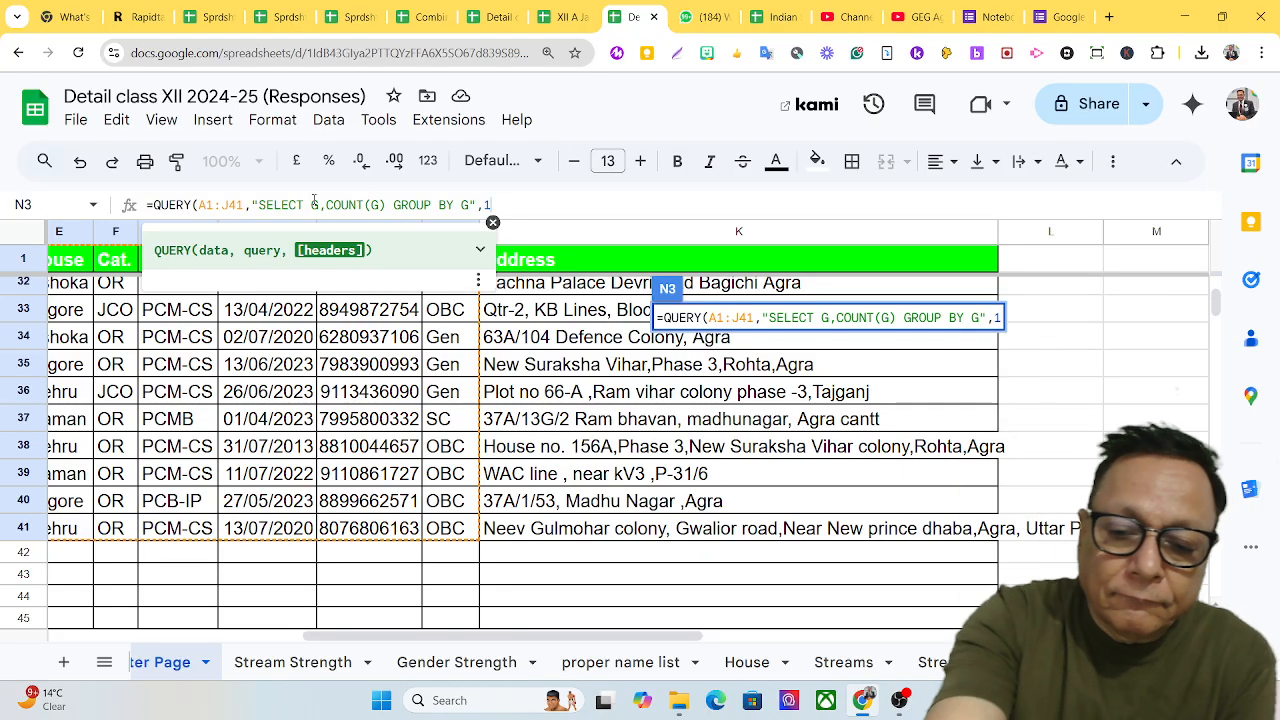
pyautogui.write(')')
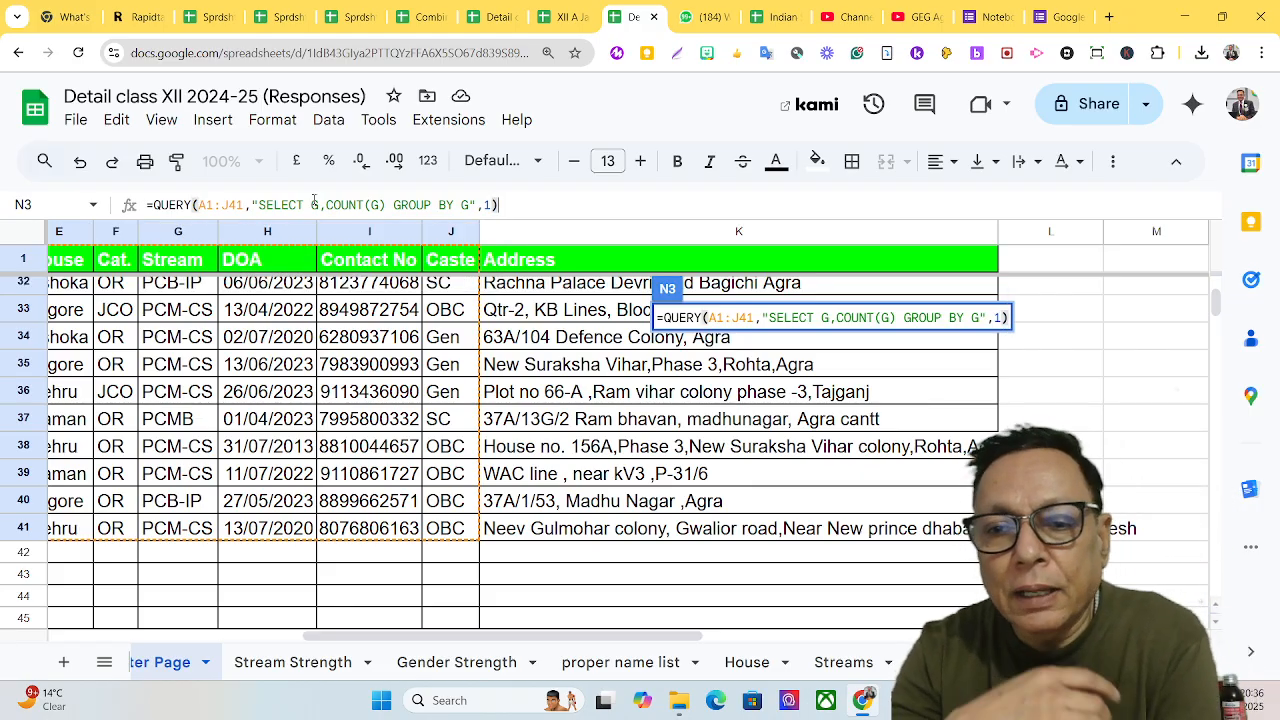
pyautogui.press('Return')
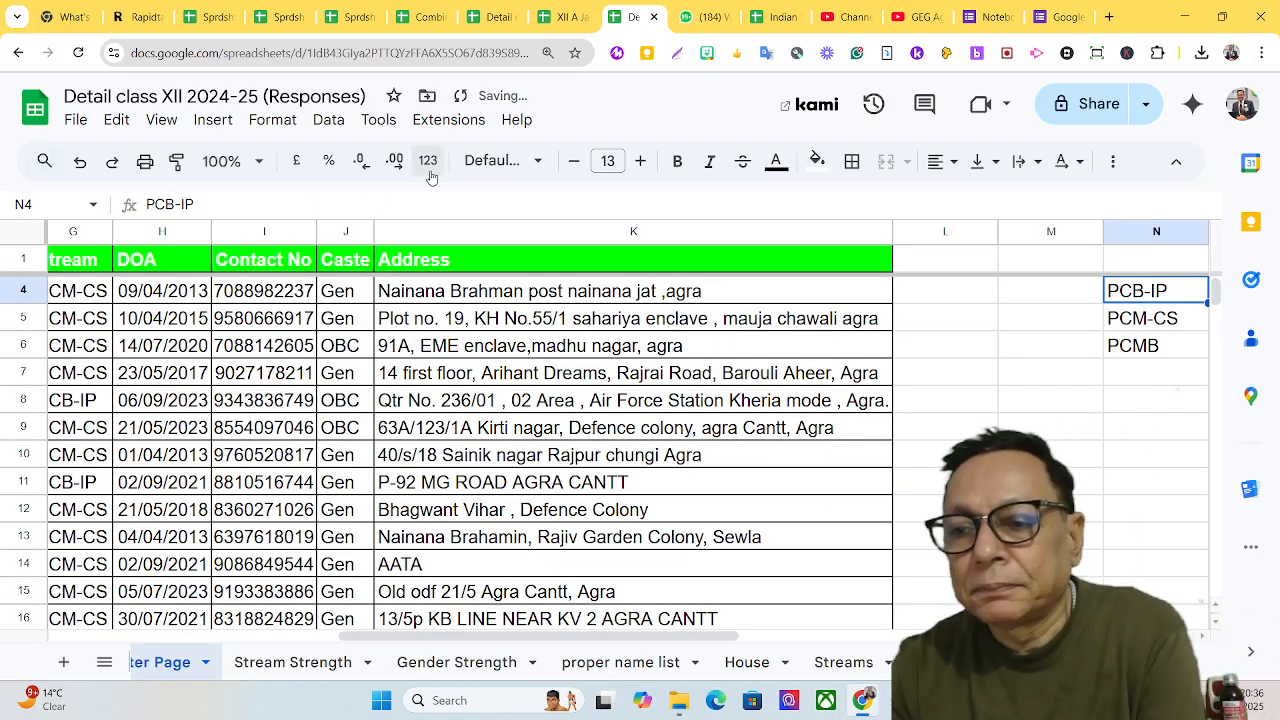
pyautogui.scroll(1, 1112, 335)
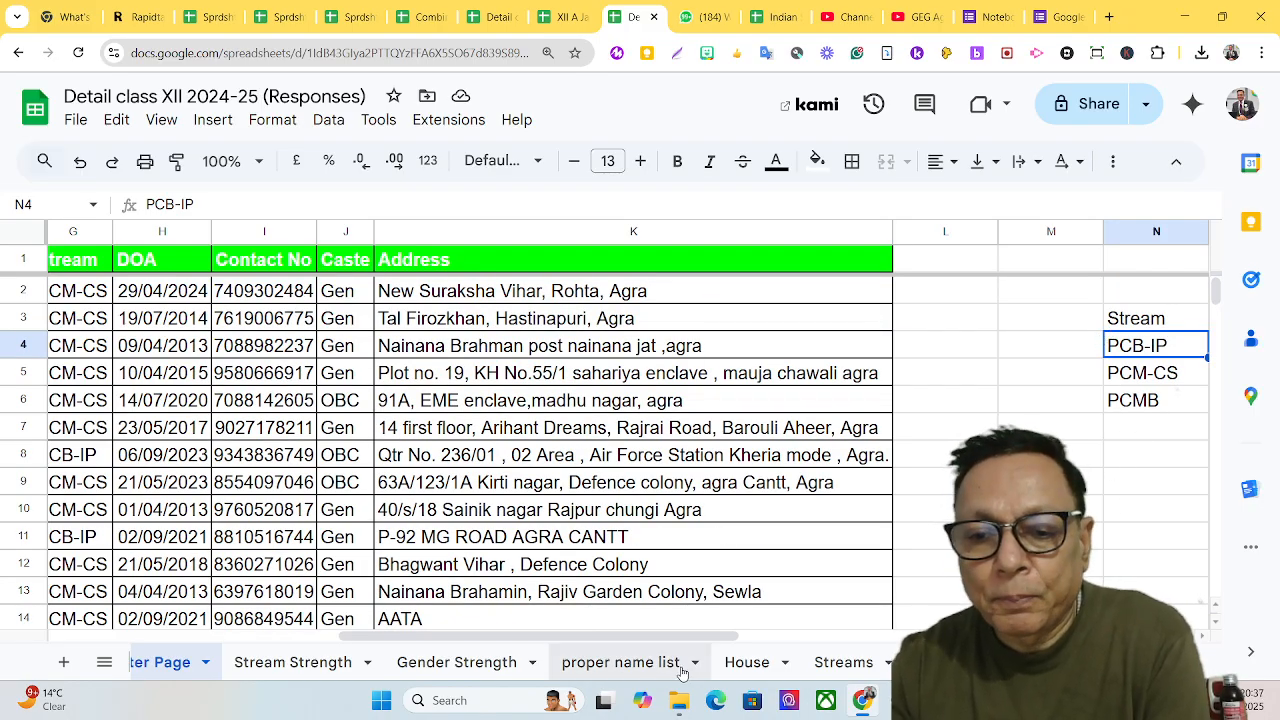
pyautogui.moveTo(683, 641); pyautogui.dragTo(773, 641)
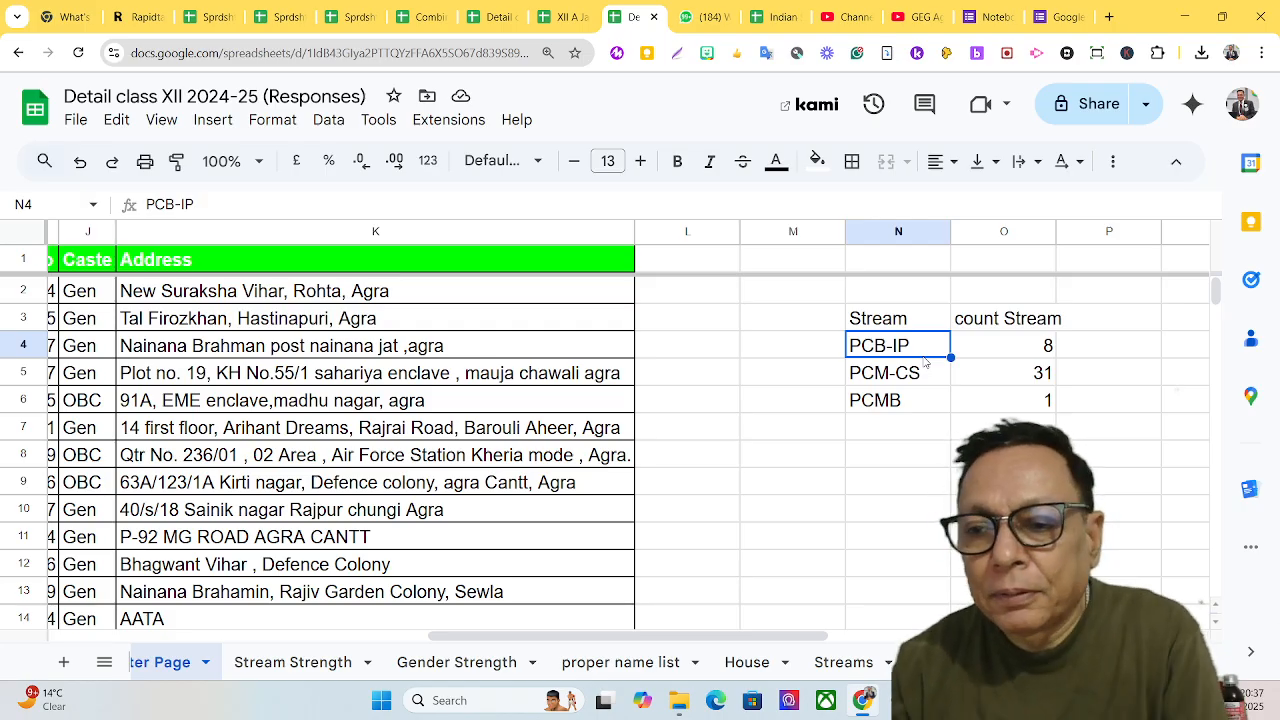
# Step: Copy the full QUERY formula text from N3 and paste it unchanged into the empty cell Q3
pyautogui.click(1180, 325)
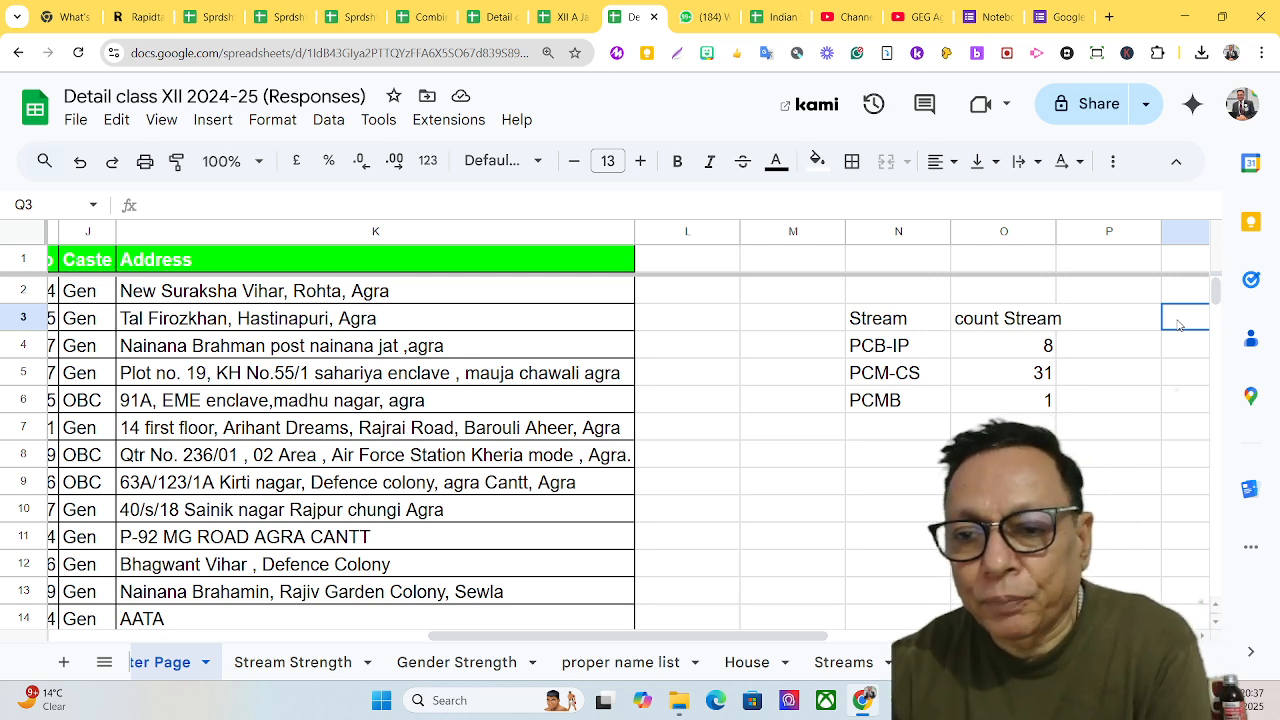
pyautogui.click(893, 328)
pyautogui.moveTo(498, 205); pyautogui.dragTo(148, 243)
pyautogui.hotkey('ctrl', 'c')
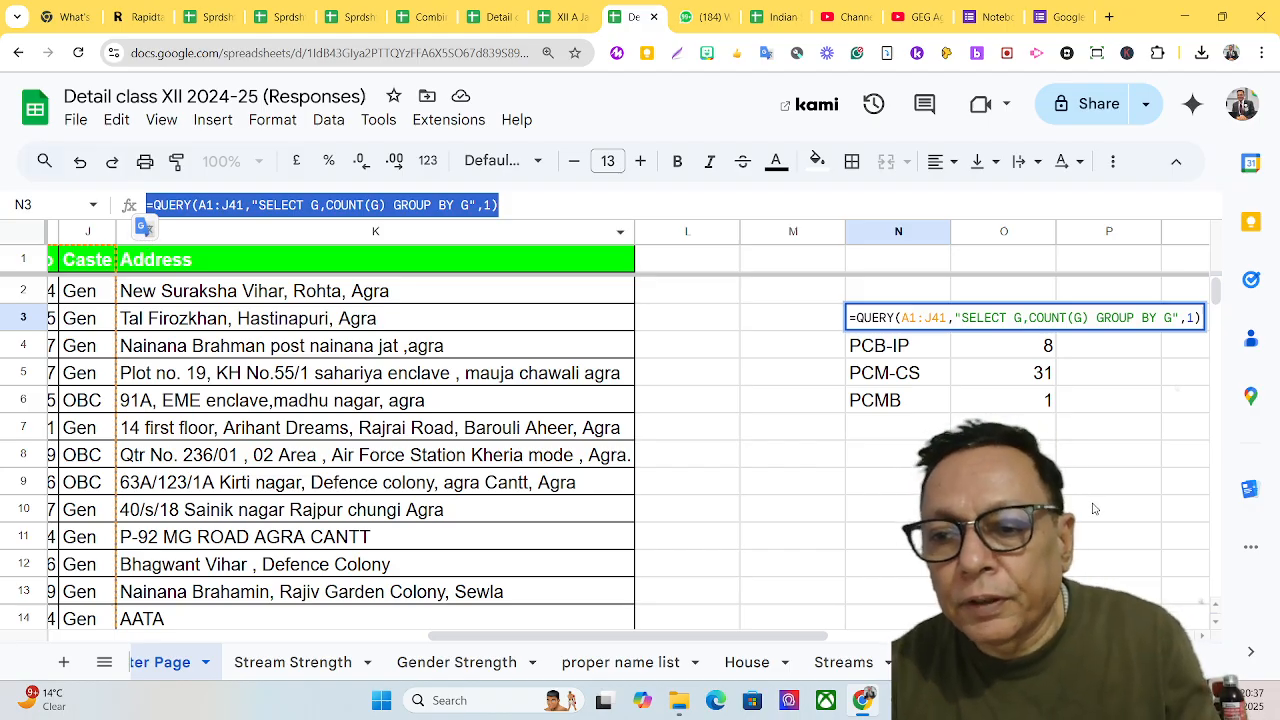
pyautogui.press('Return')
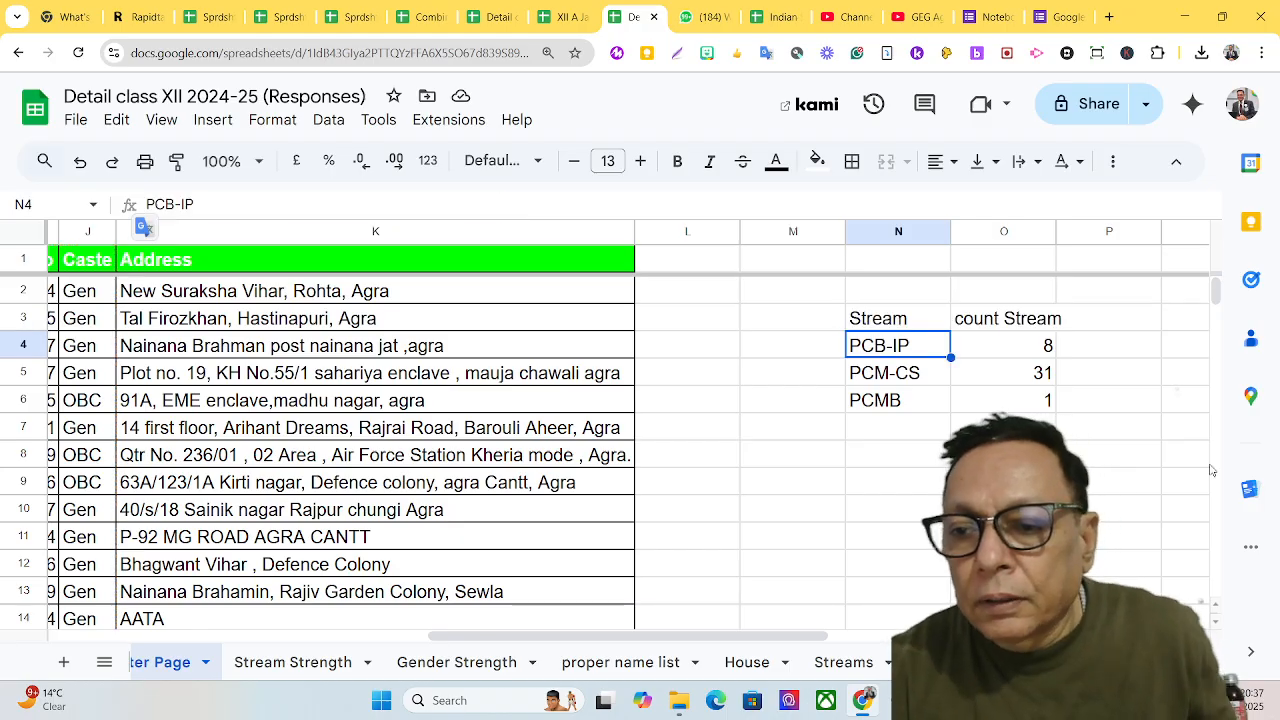
pyautogui.click(1177, 323)
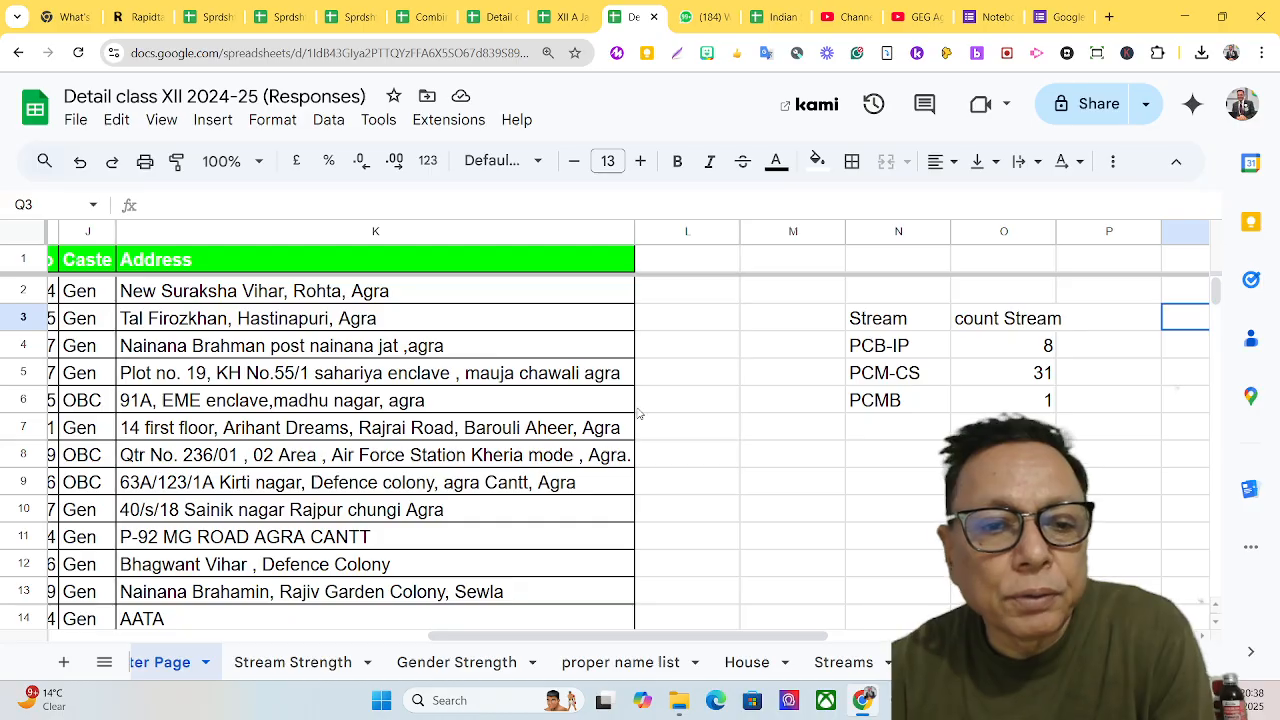
pyautogui.moveTo(662, 637); pyautogui.dragTo(558, 645)
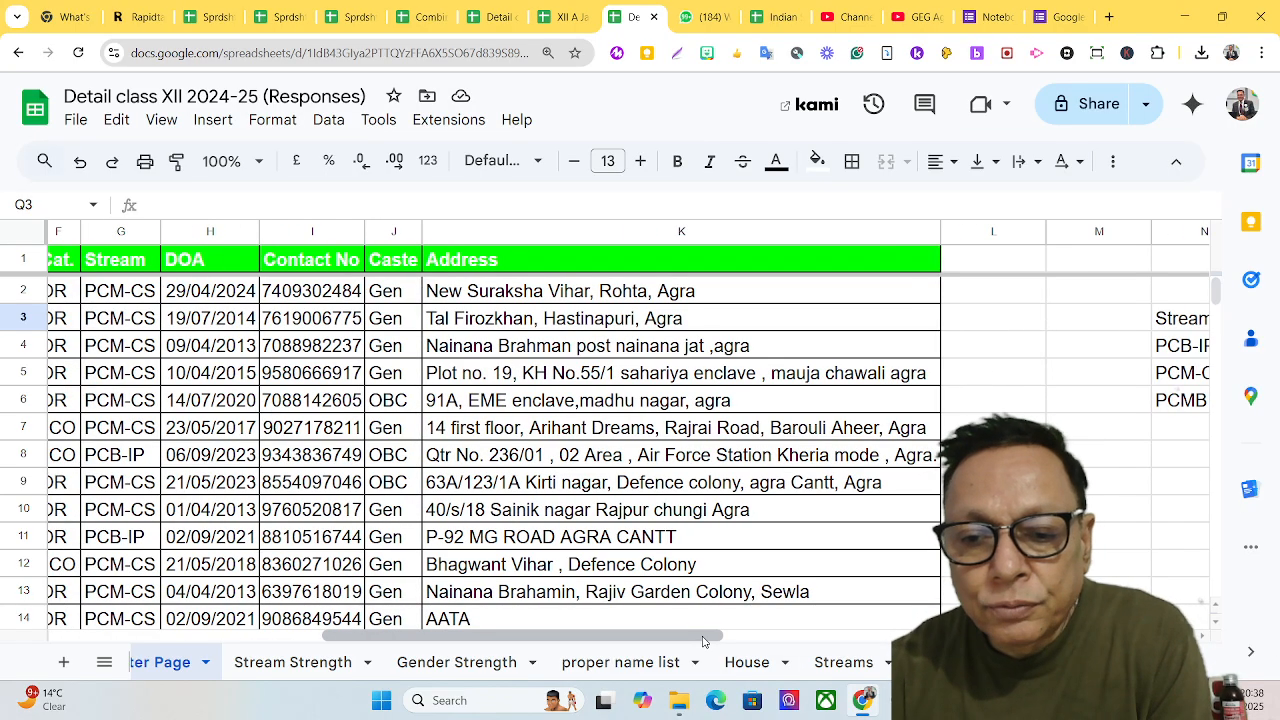
pyautogui.moveTo(706, 642); pyautogui.dragTo(893, 645)
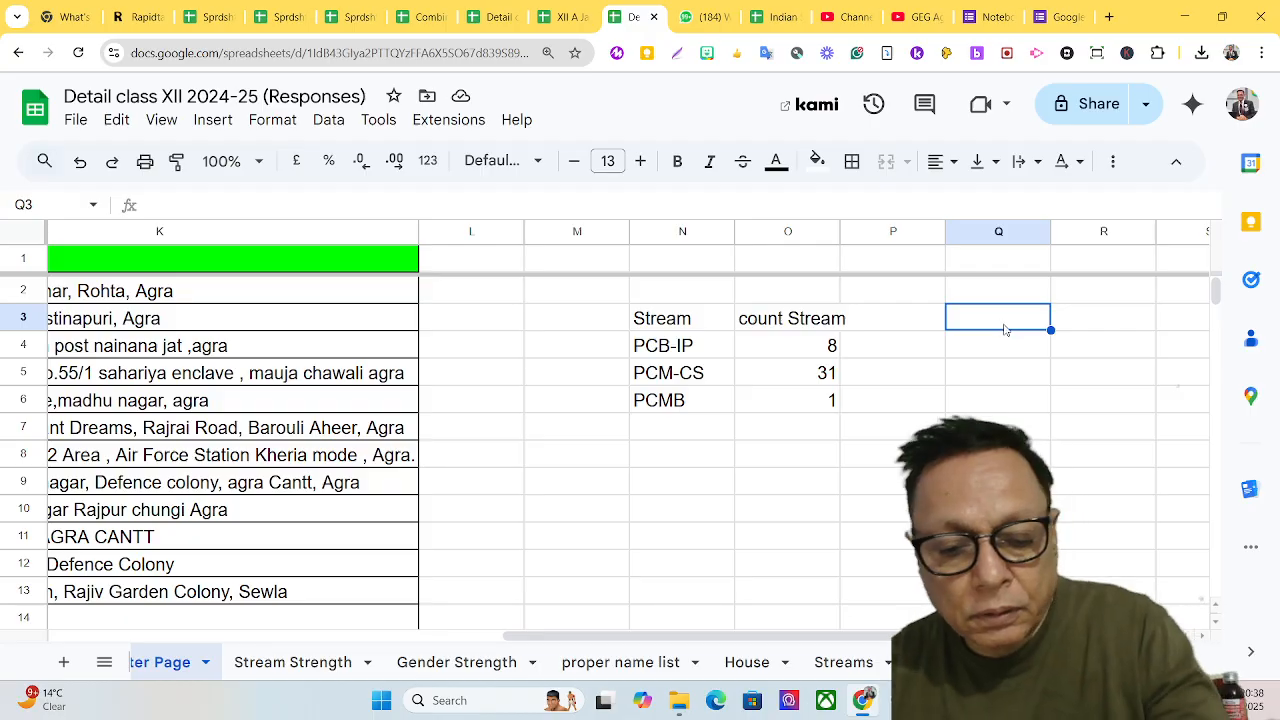
pyautogui.hotkey('ctrl', 'v')
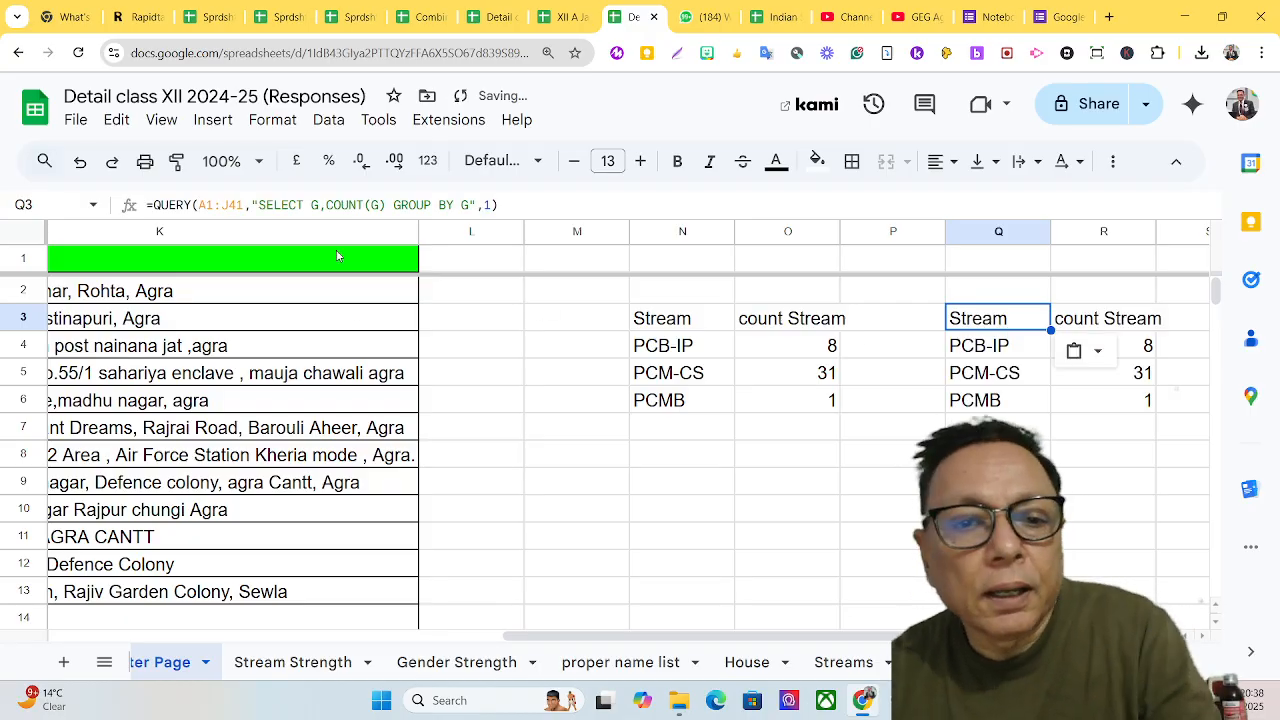
# Step: Change the formula in Q3 to SELECT J,COUNT(J) GROUP BY J so that it counts students by caste, and enter it
pyautogui.click(315, 204)
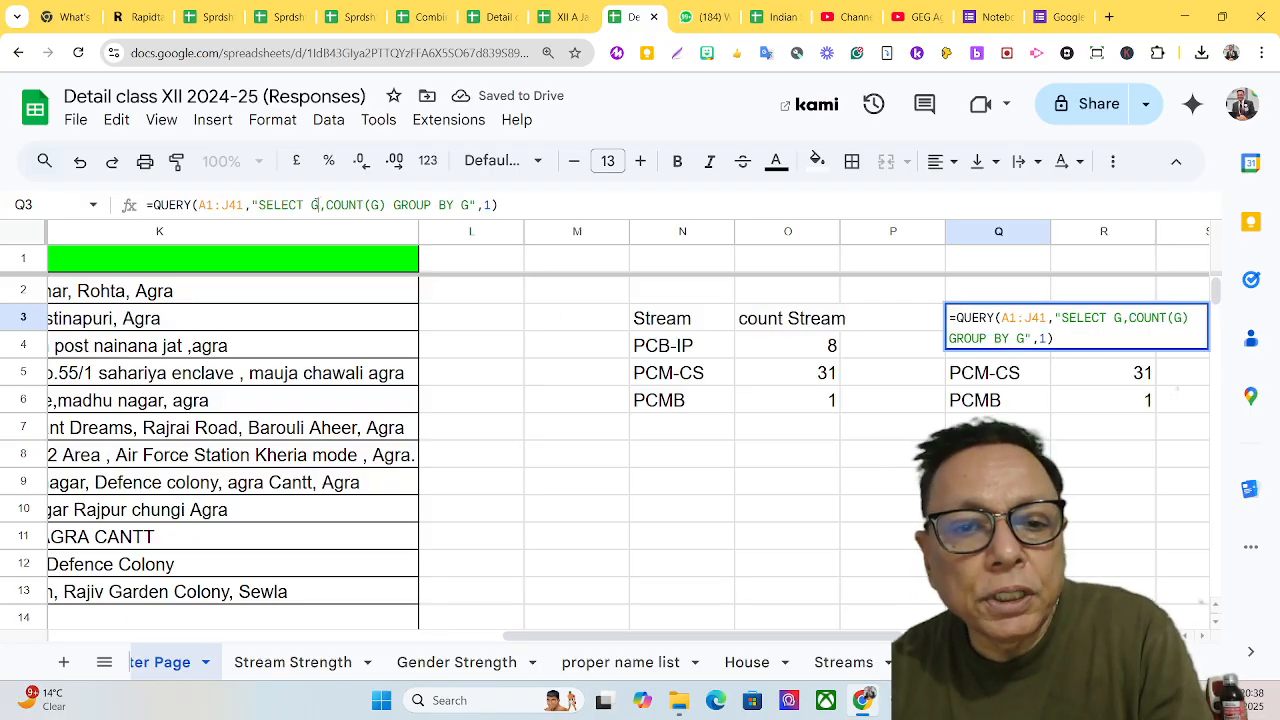
pyautogui.doubleClick(313, 204)
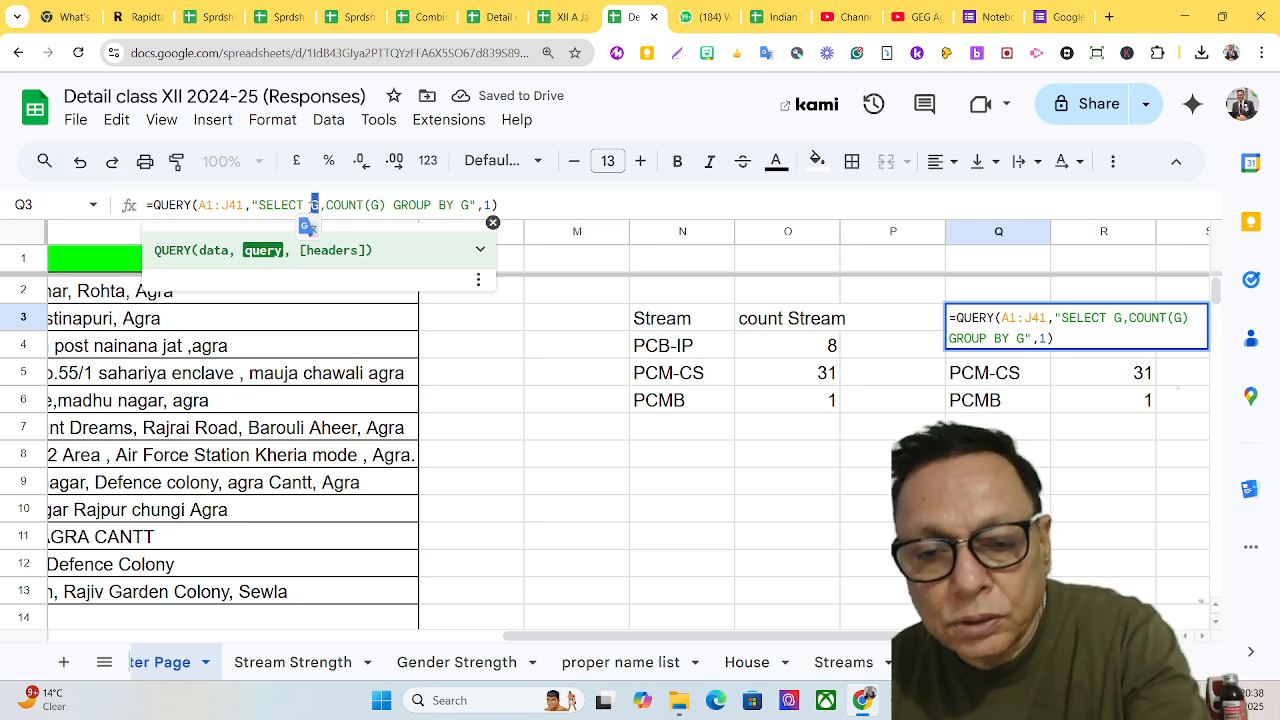
pyautogui.write('J')
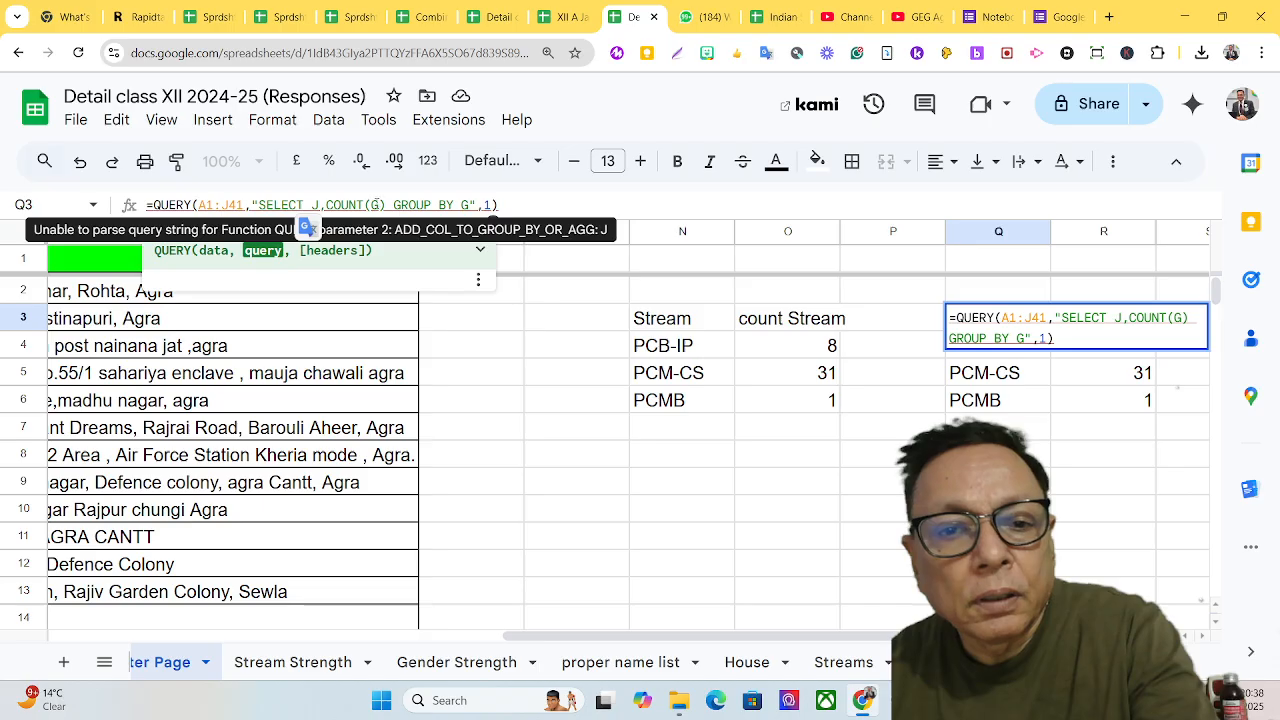
pyautogui.doubleClick(376, 204)
pyautogui.write('J')
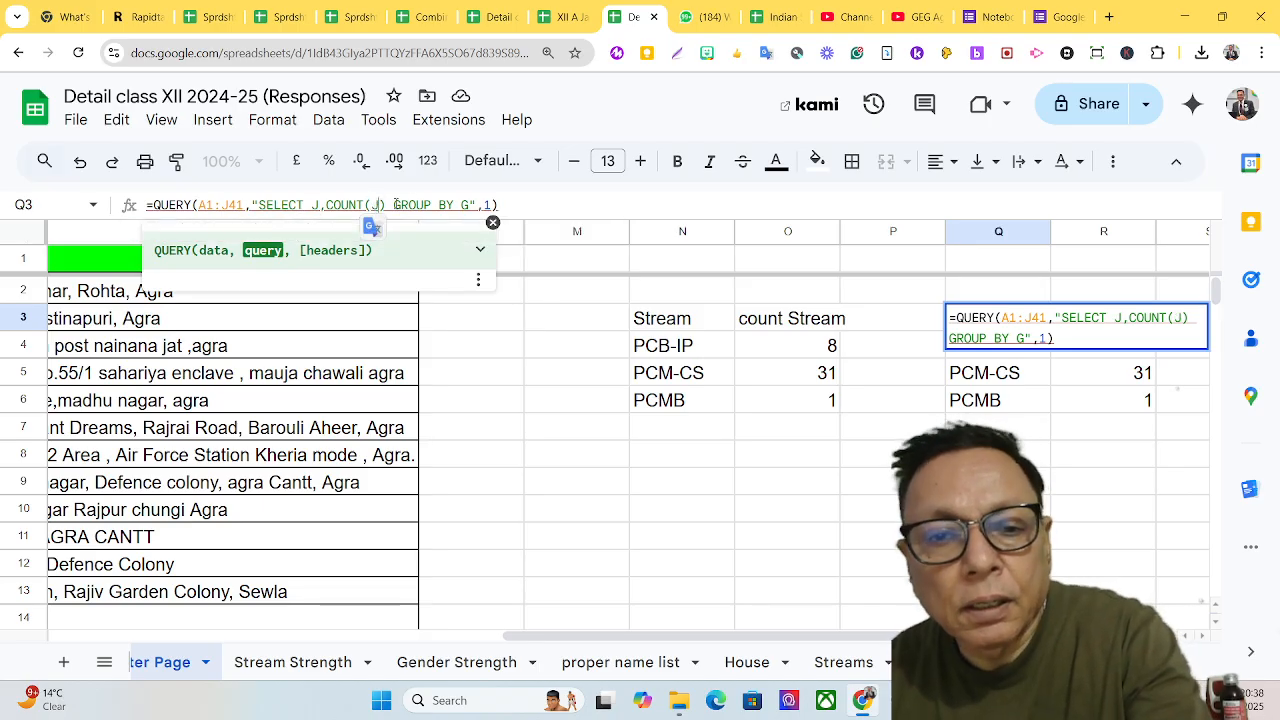
pyautogui.doubleClick(467, 204)
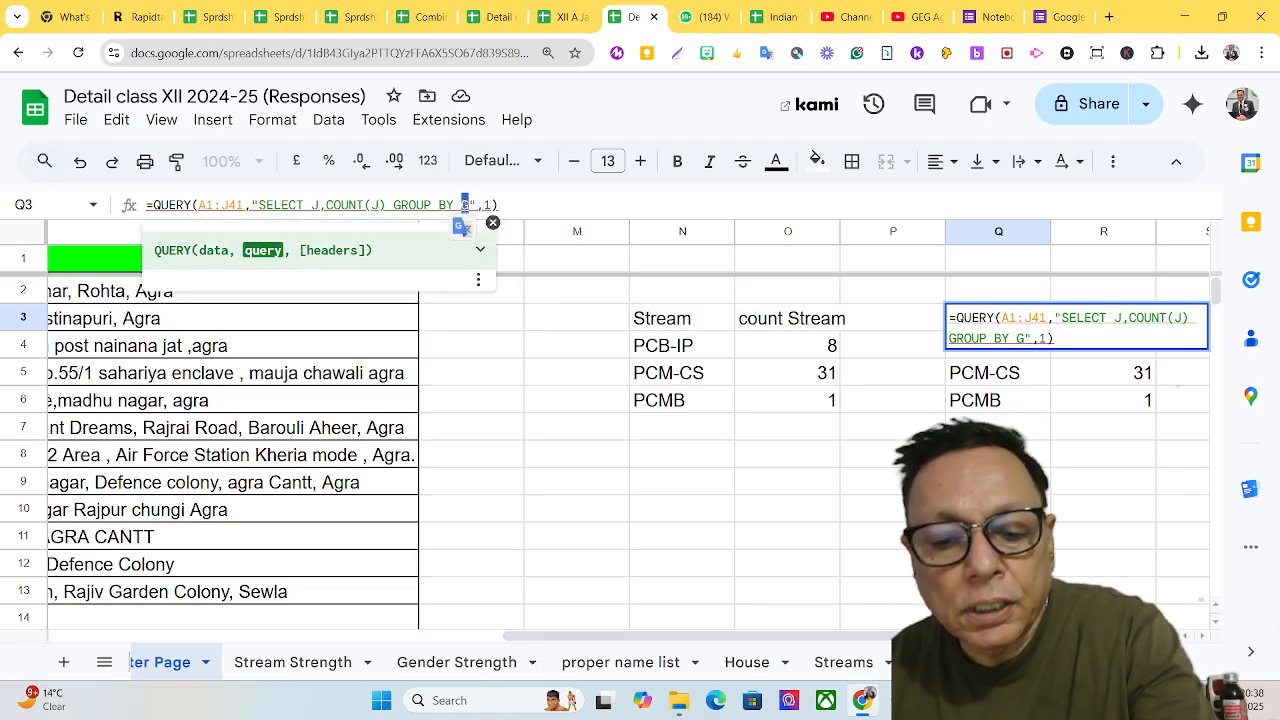
pyautogui.write('J')
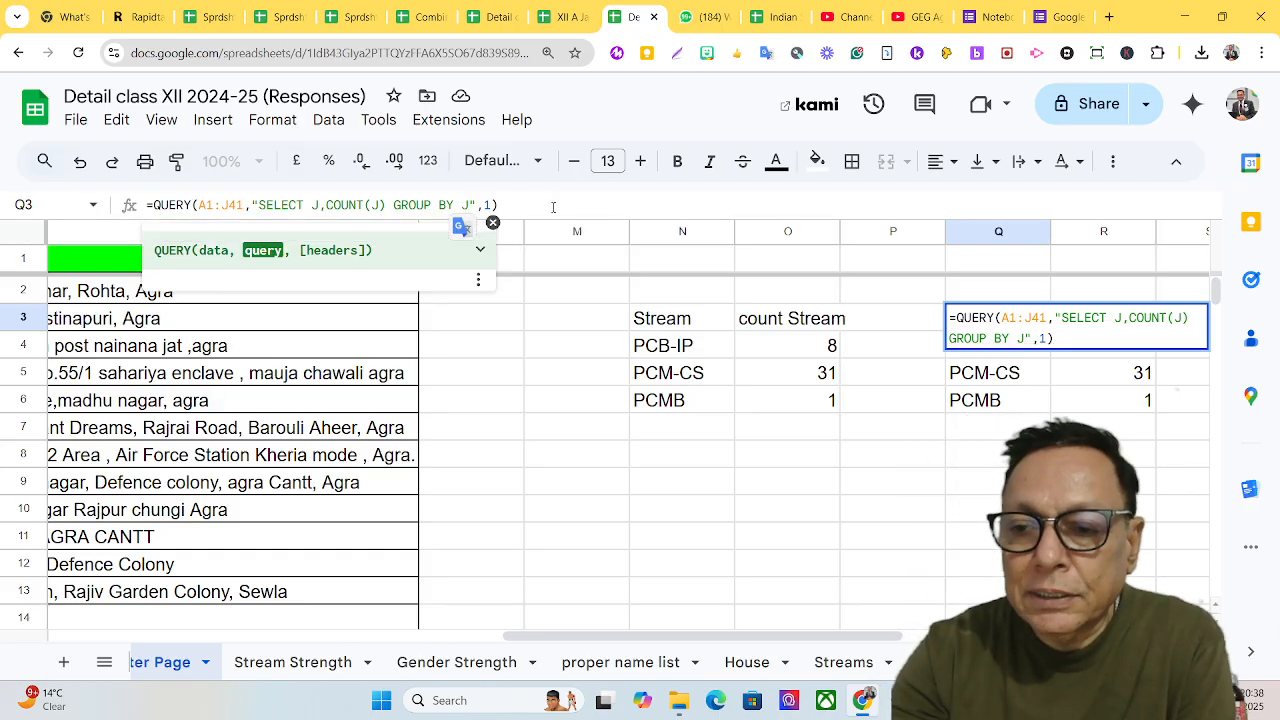
pyautogui.press('Return')
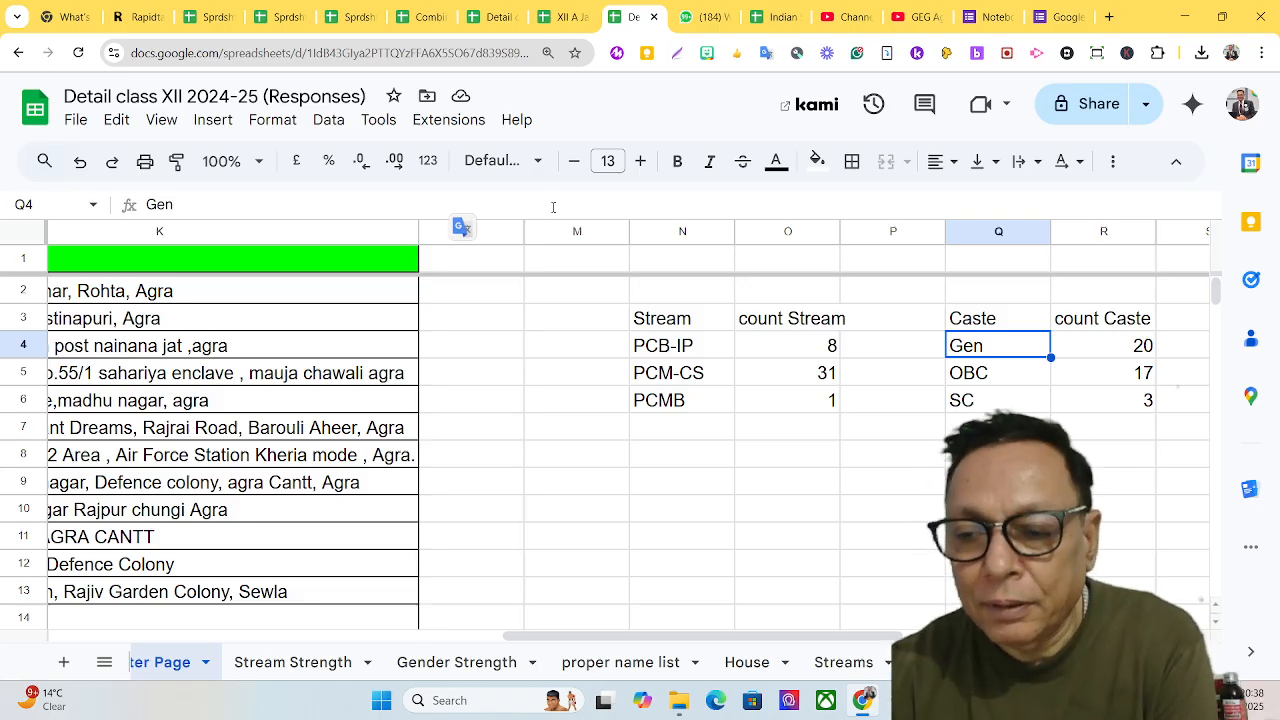
# Step: Paste the copied stream count formula into the empty cell T3, beyond the caste count table
pyautogui.click(1183, 322)
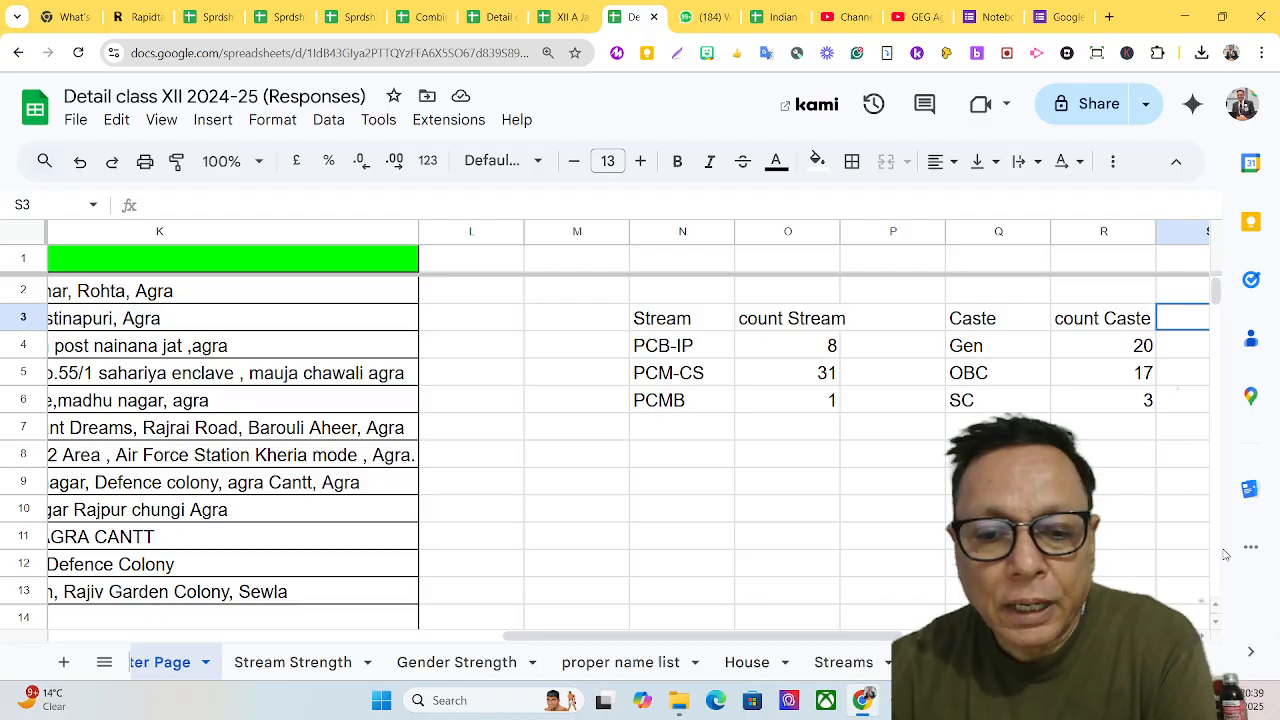
pyautogui.moveTo(830, 641); pyautogui.dragTo(957, 650)
pyautogui.click(929, 328)
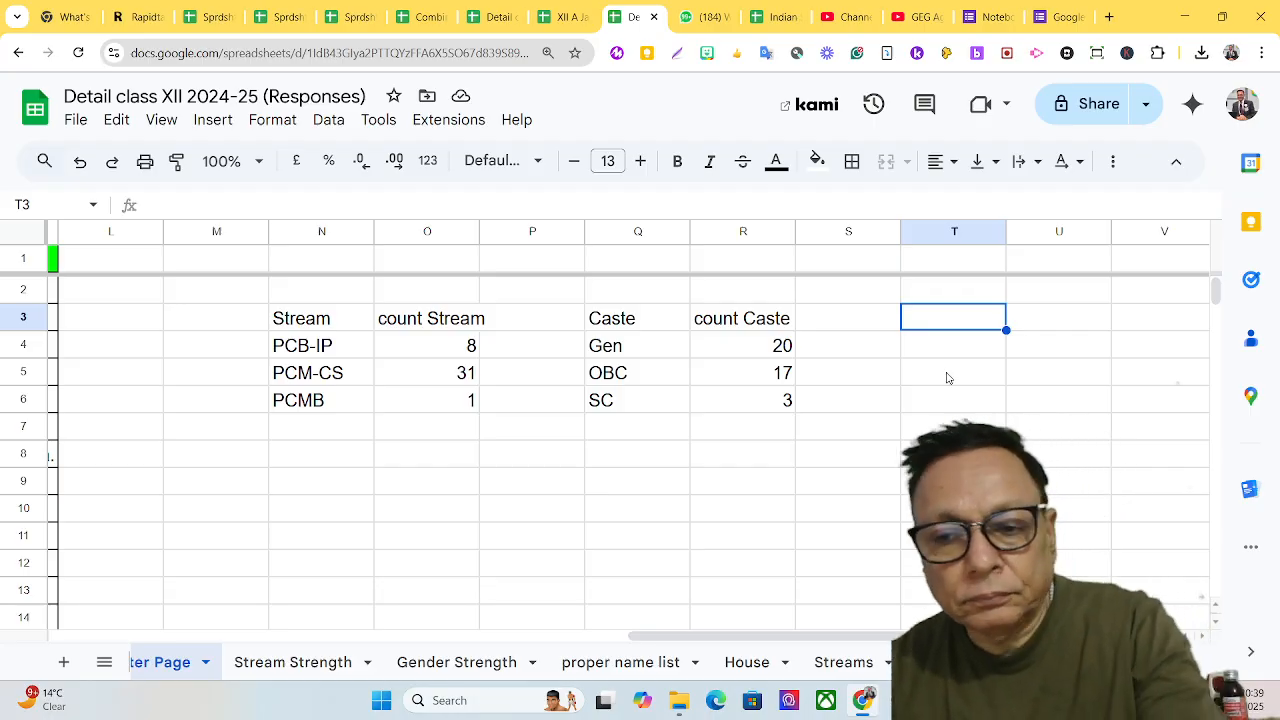
pyautogui.hotkey('ctrl', 'v')
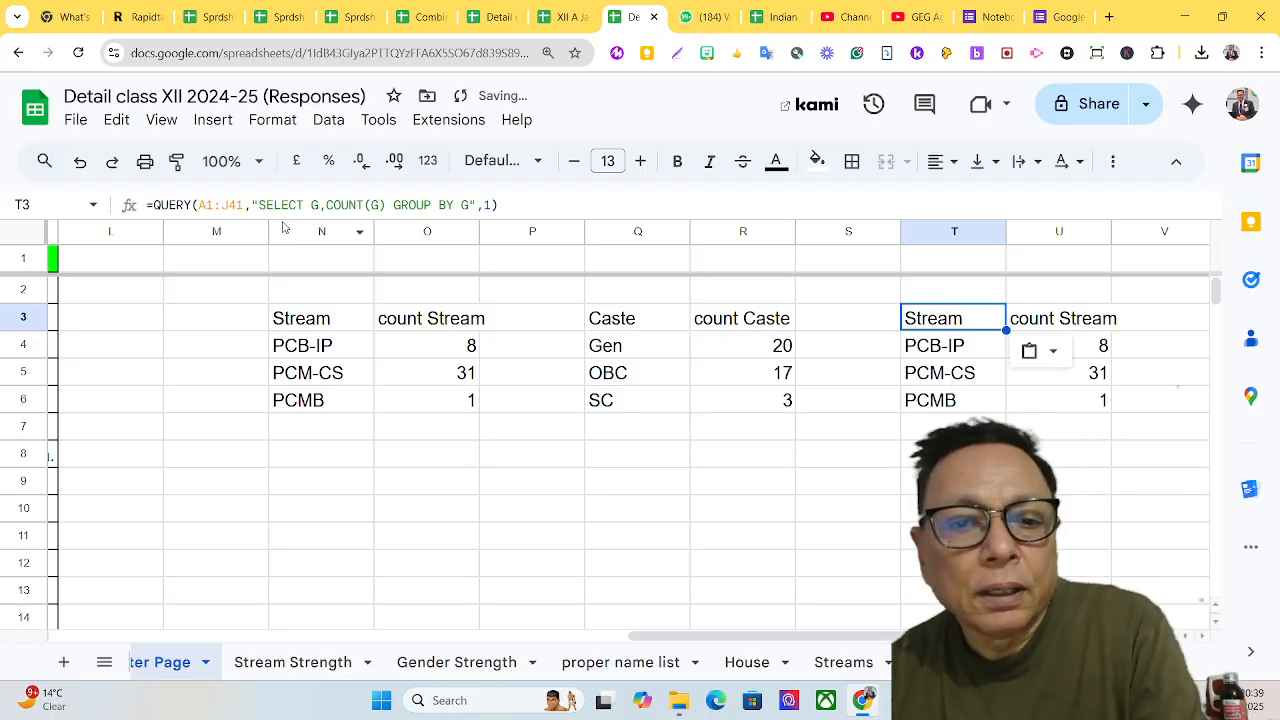
# Step: Change the formula in T3 to SELECT E,COUNT(E) GROUP BY E so that it counts students by house, and enter it
pyautogui.doubleClick(314, 205)
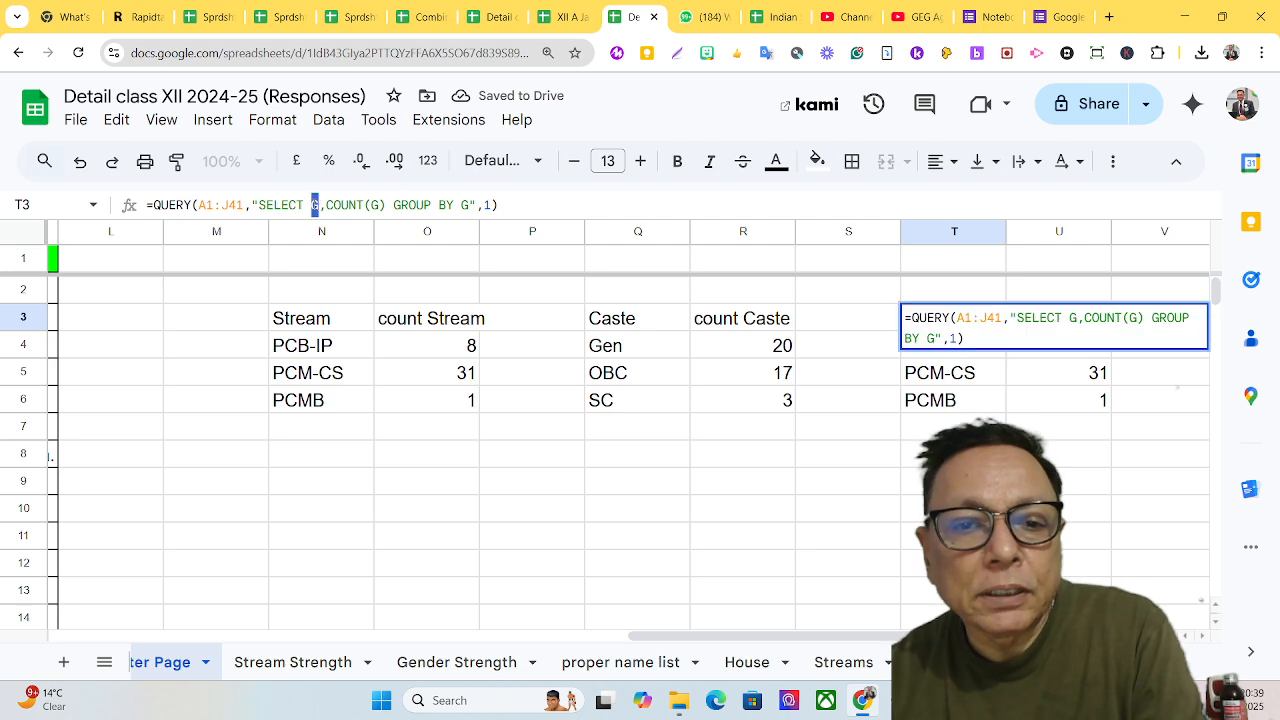
pyautogui.write('E')
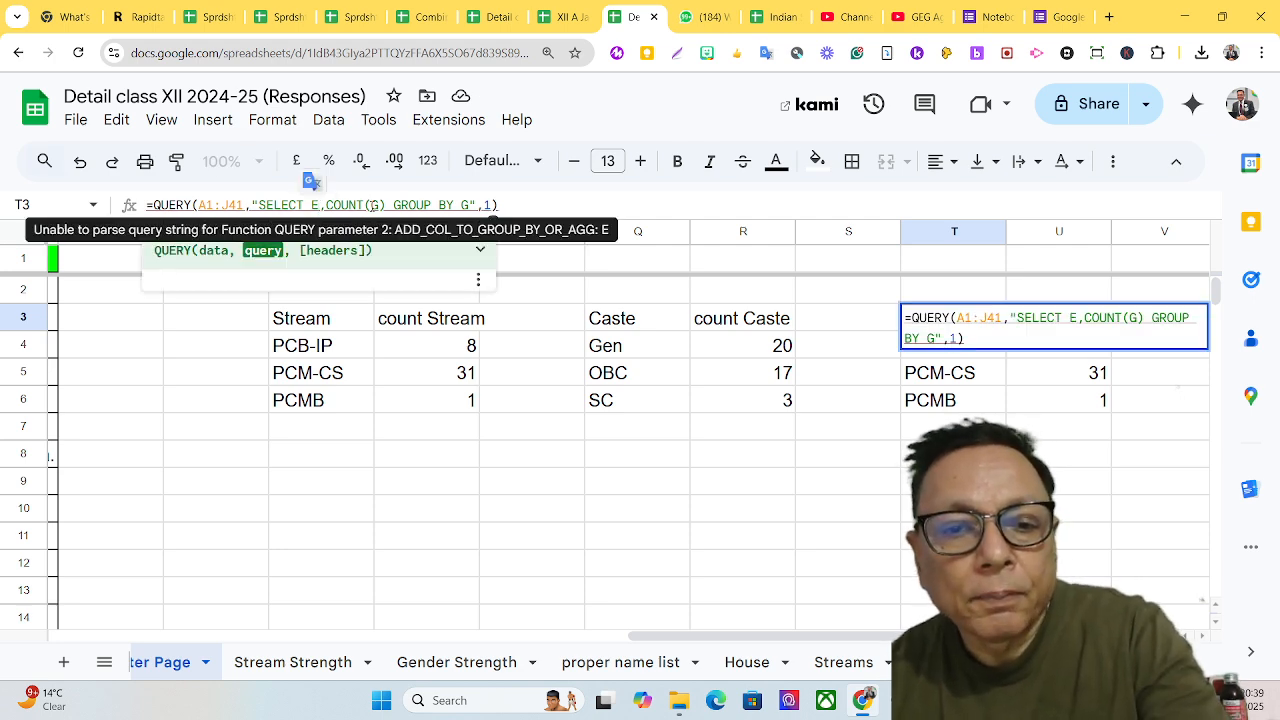
pyautogui.doubleClick(380, 205)
pyautogui.write('E')
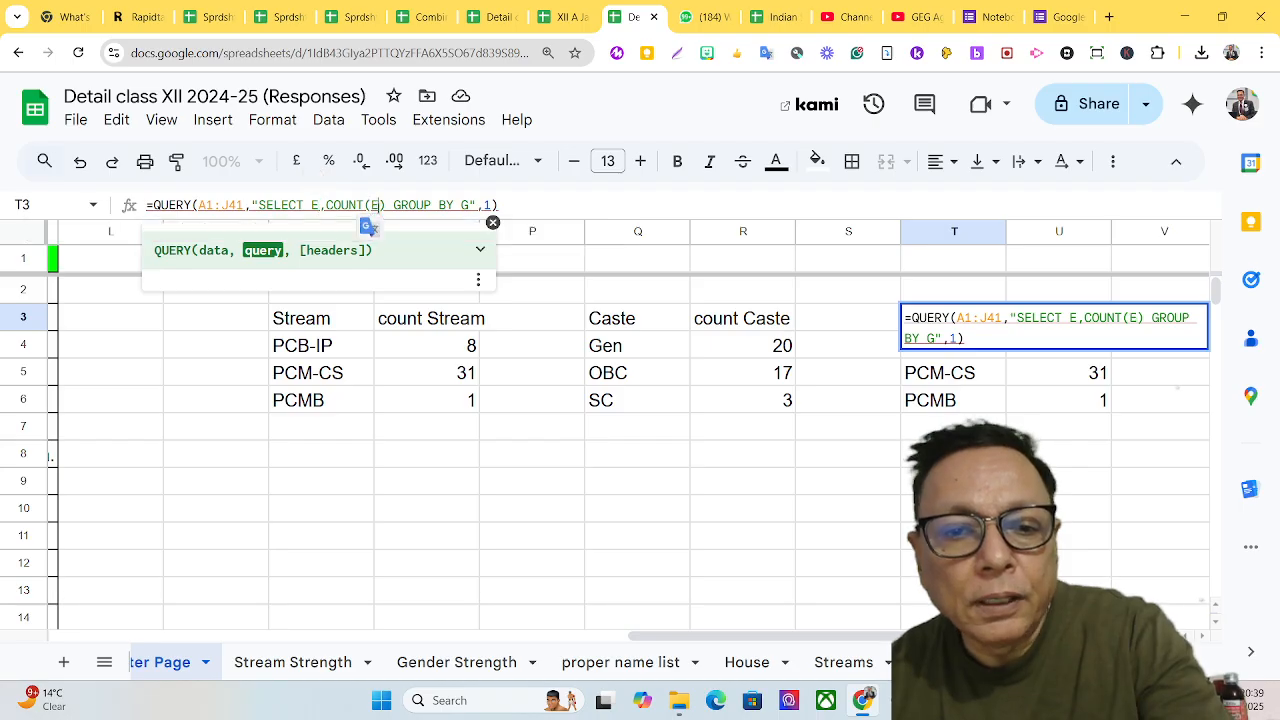
pyautogui.doubleClick(469, 205)
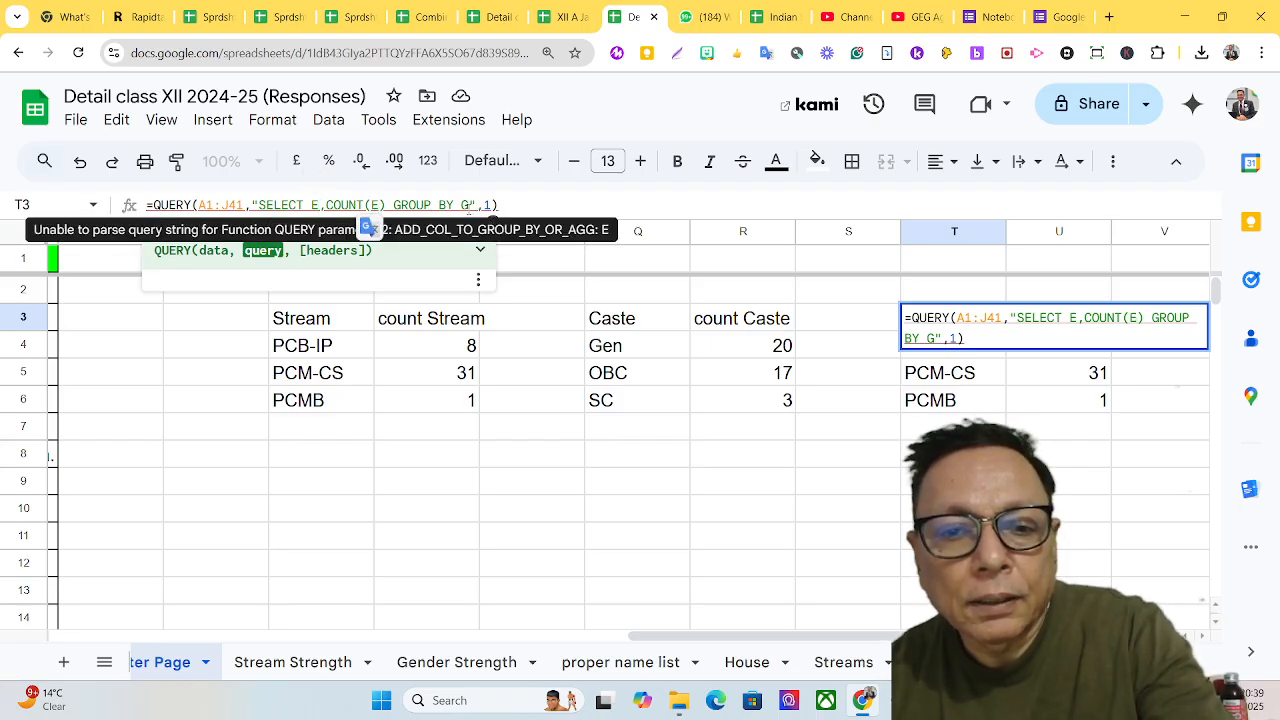
pyautogui.write('E')
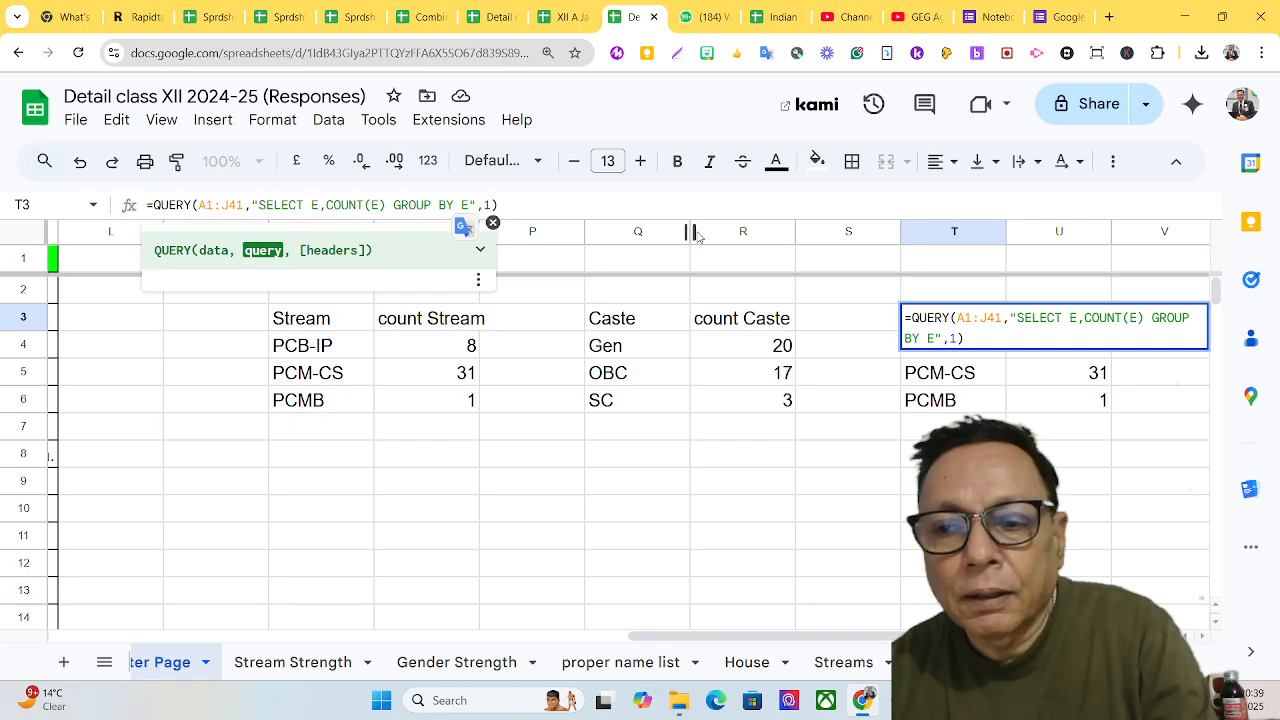
pyautogui.press('Return')
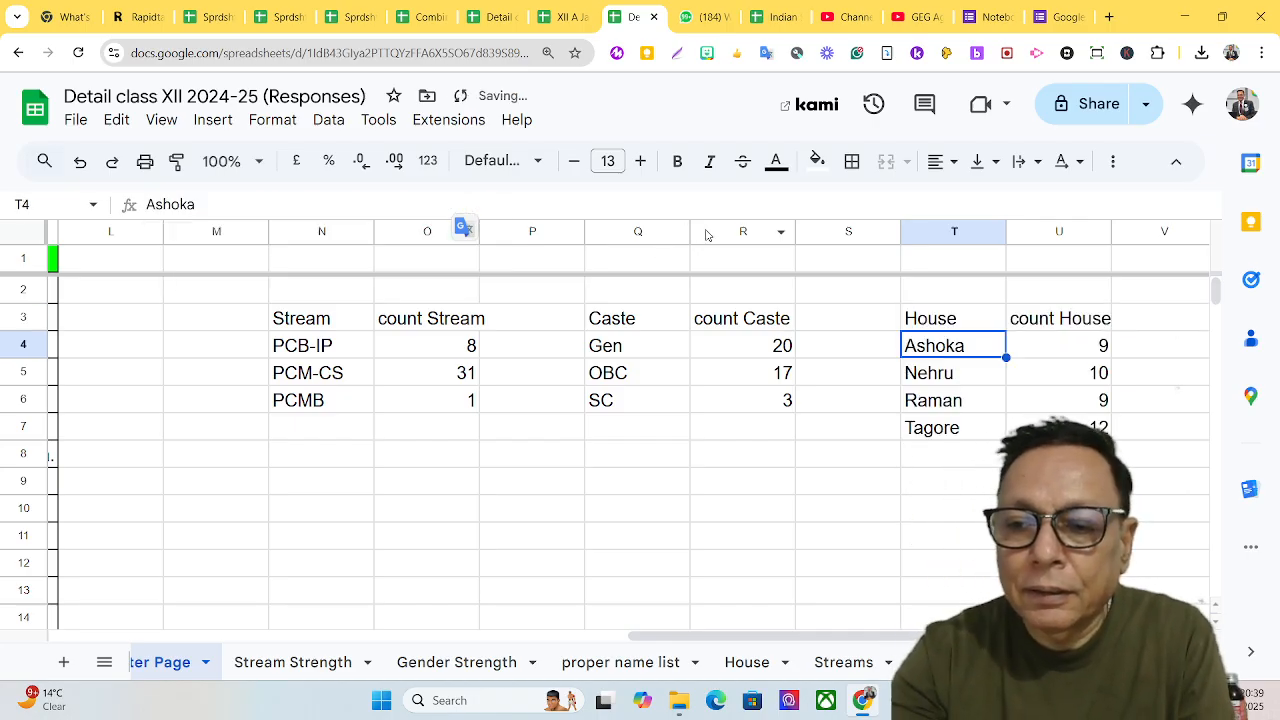